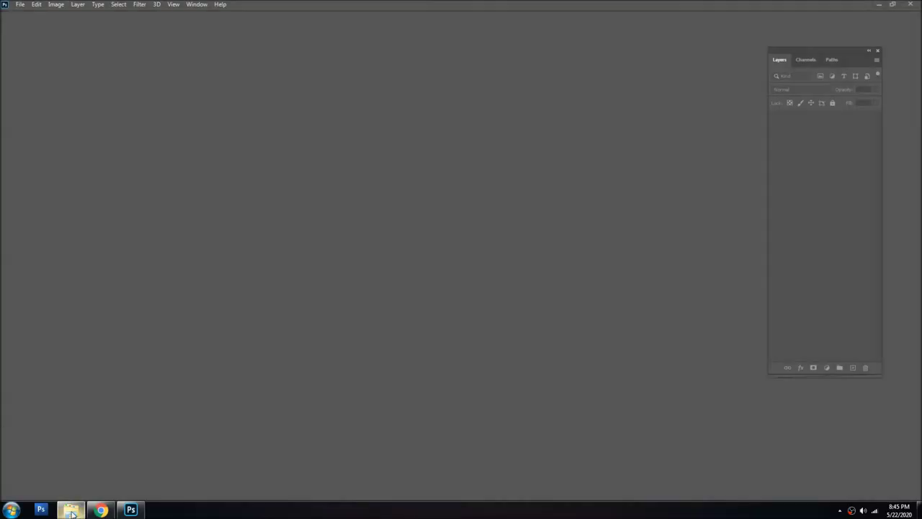
- Select the IMG_20200522_093208 photo of the boy and switch to the Photoshop workspace
{"action": "left_click", "coordinate": [71, 509]}
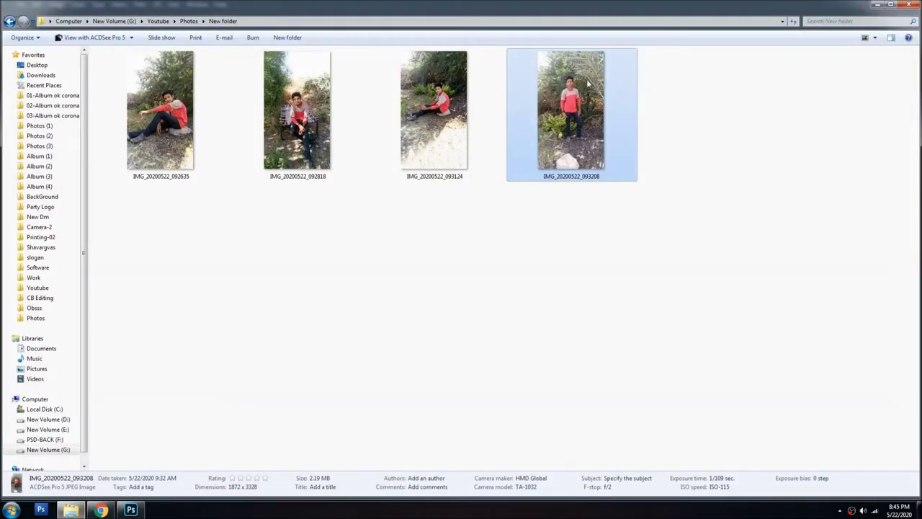
{"action": "left_click", "coordinate": [130, 510]}
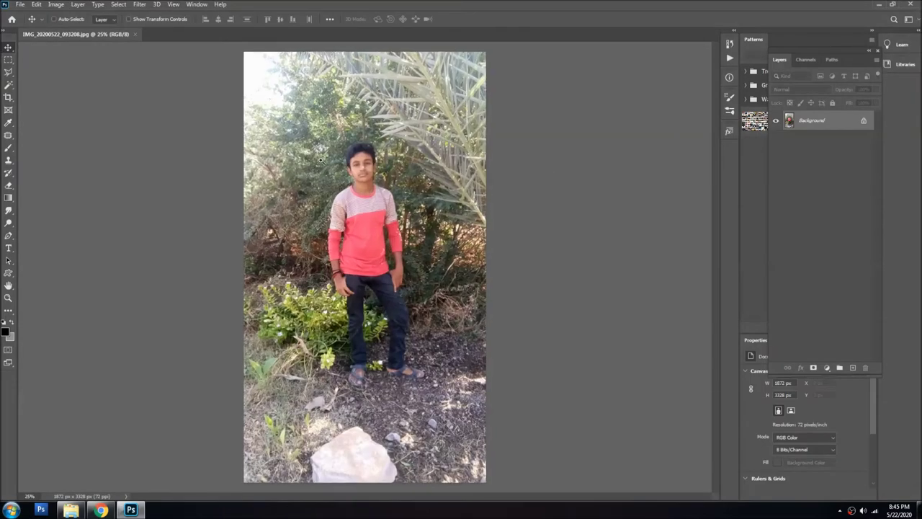
- At 300% zoom, clone skin texture over the forehead hairline and the nose shine
{"action": "left_click_drag", "start_coordinate": [404, 205], "coordinate": [432, 205]}
{"action": "key", "text": "s"}
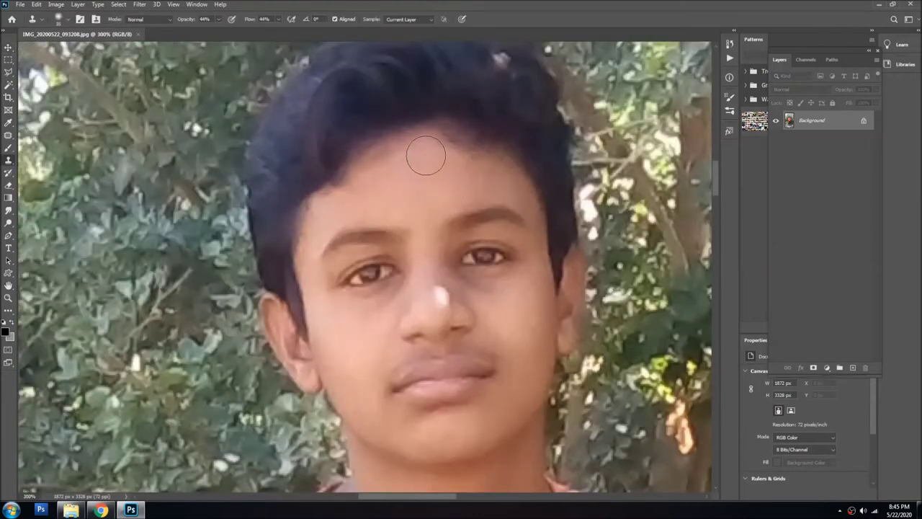
{"action": "left_click_drag", "start_coordinate": [422, 148], "coordinate": [507, 159]}
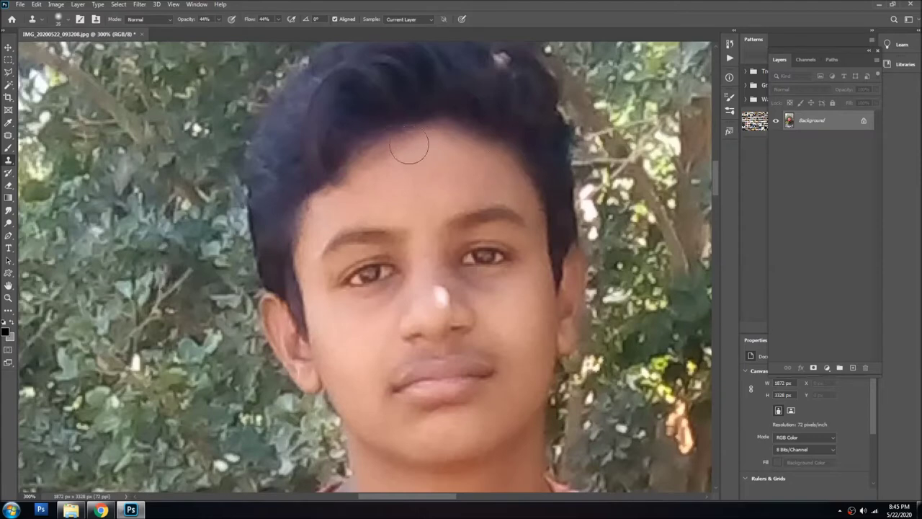
{"action": "key", "text": "v"}
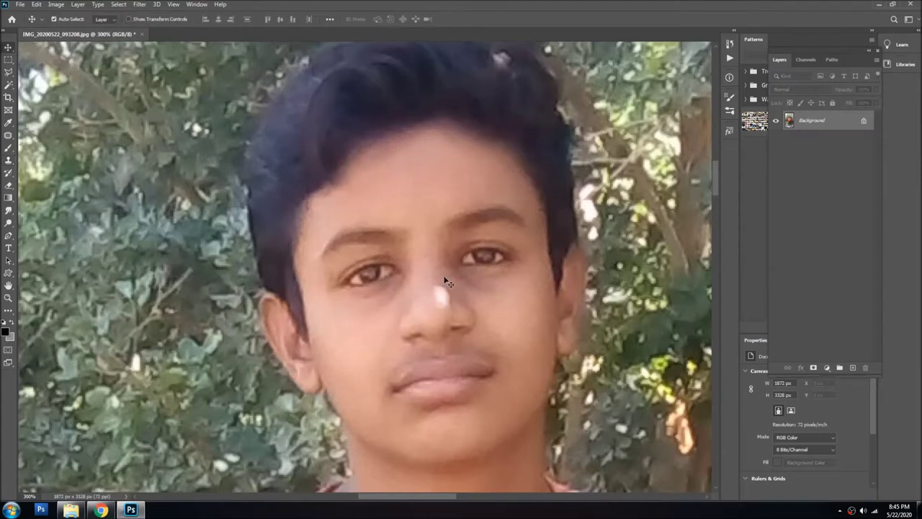
{"action": "left_click_drag", "start_coordinate": [447, 282], "coordinate": [419, 235]}
{"action": "key", "text": "s"}
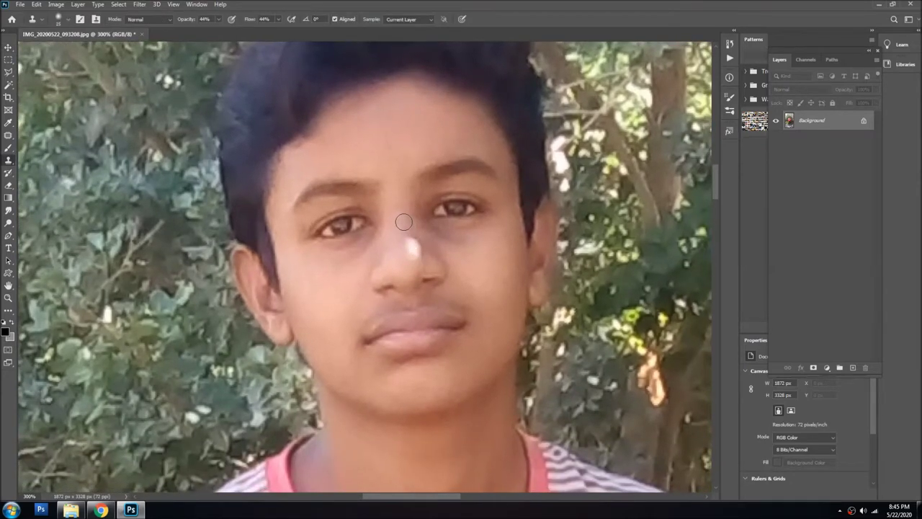
{"action": "left_click_drag", "start_coordinate": [414, 250], "coordinate": [416, 225]}
- Zoom out and scroll around to check the retouched face
{"action": "key", "text": "v"}
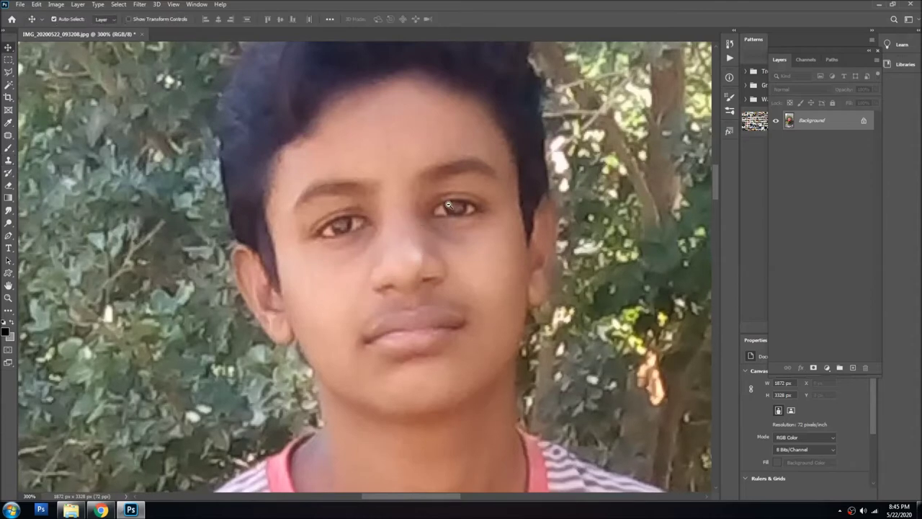
{"action": "scroll", "coordinate": [432, 216], "scroll_direction": "down", "scroll_amount": 3}
{"action": "scroll", "coordinate": [448, 205], "scroll_direction": "up", "scroll_amount": 3}
{"action": "key", "text": "s"}
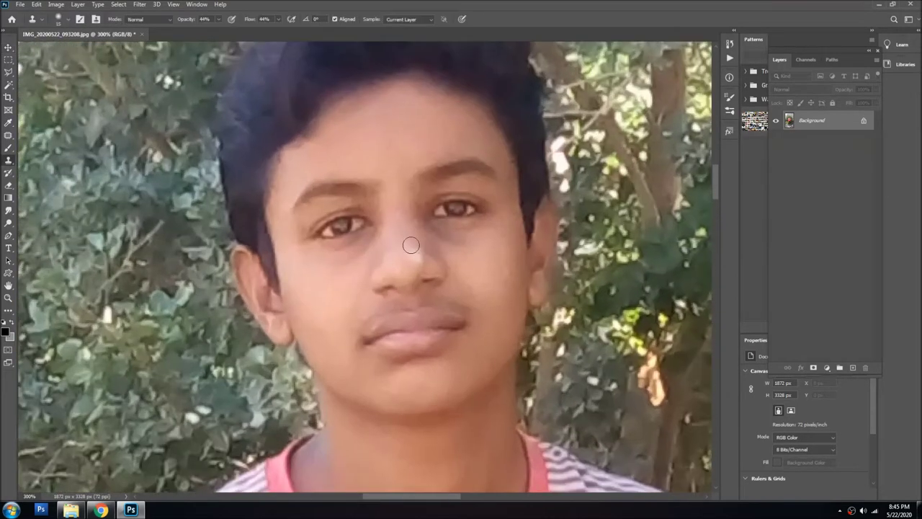
{"action": "key", "text": "v"}
{"action": "scroll", "coordinate": [411, 260], "scroll_direction": "down", "scroll_amount": 2}
{"action": "scroll", "coordinate": [407, 274], "scroll_direction": "down", "scroll_amount": 2}
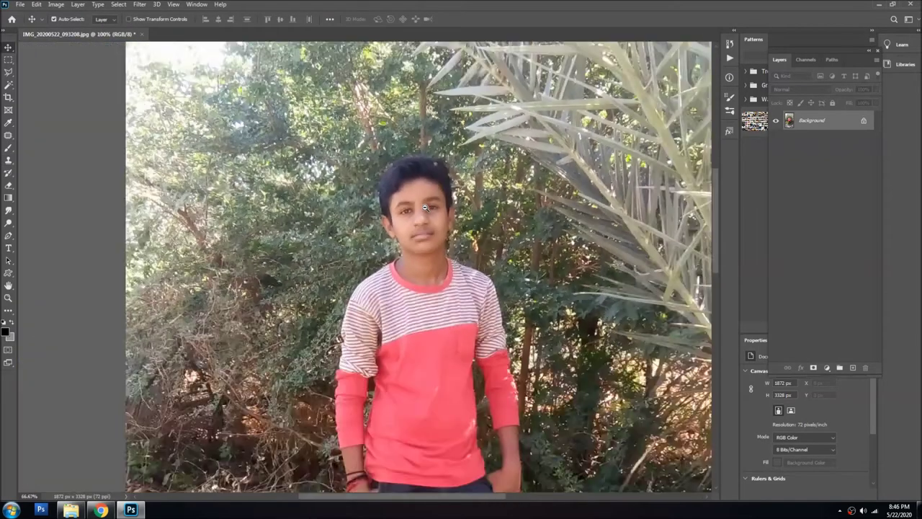
- Pick the Dodge tool at Shadows, 40% exposure, with a 500 brush size
{"action": "scroll", "coordinate": [401, 296], "scroll_direction": "down", "scroll_amount": 1}
{"action": "scroll", "coordinate": [401, 301], "scroll_direction": "down", "scroll_amount": 2}
{"action": "key", "text": "o"}
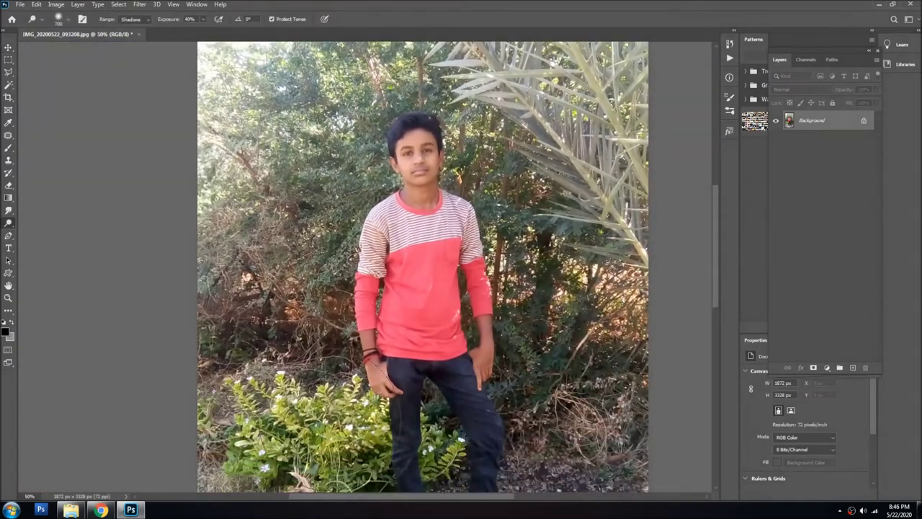
{"action": "key", "text": "bracketright"}
{"action": "key", "text": "bracketright"}
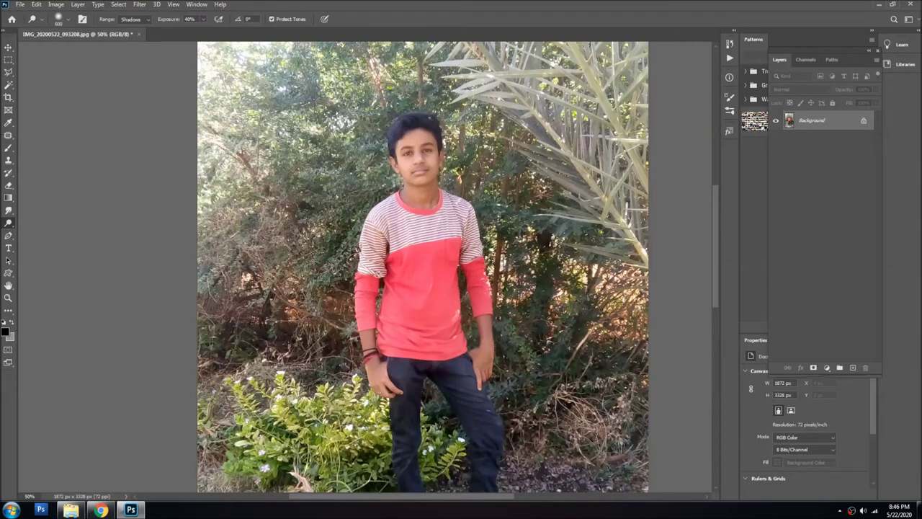
{"action": "scroll", "coordinate": [424, 216], "scroll_direction": "down", "scroll_amount": 1}
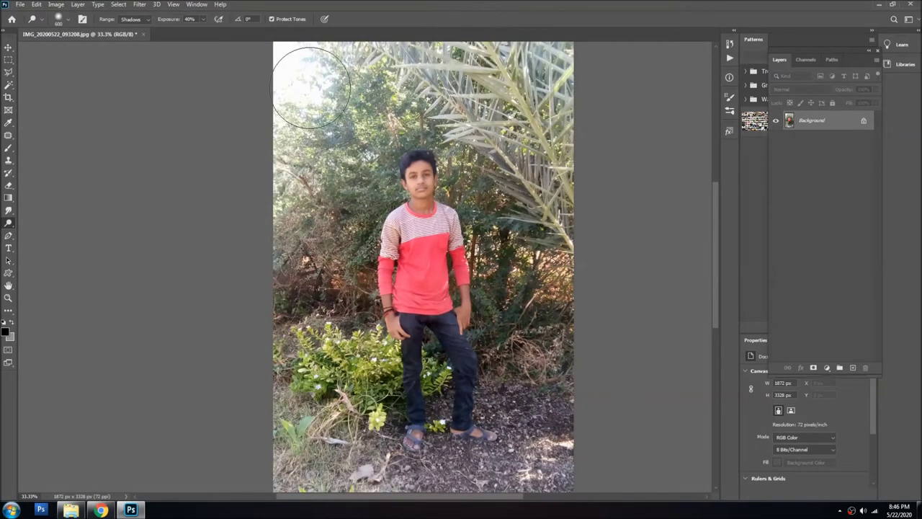
{"action": "scroll", "coordinate": [551, 426], "scroll_direction": "down", "scroll_amount": 2}
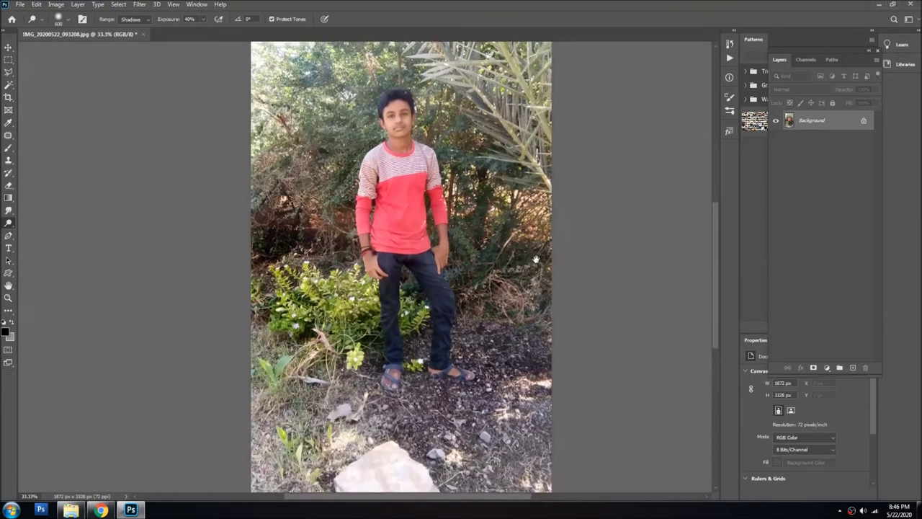
- Switch to the Crop tool and zoom out so the 8 × 13 in frame covers the photo
{"action": "key", "text": "v"}
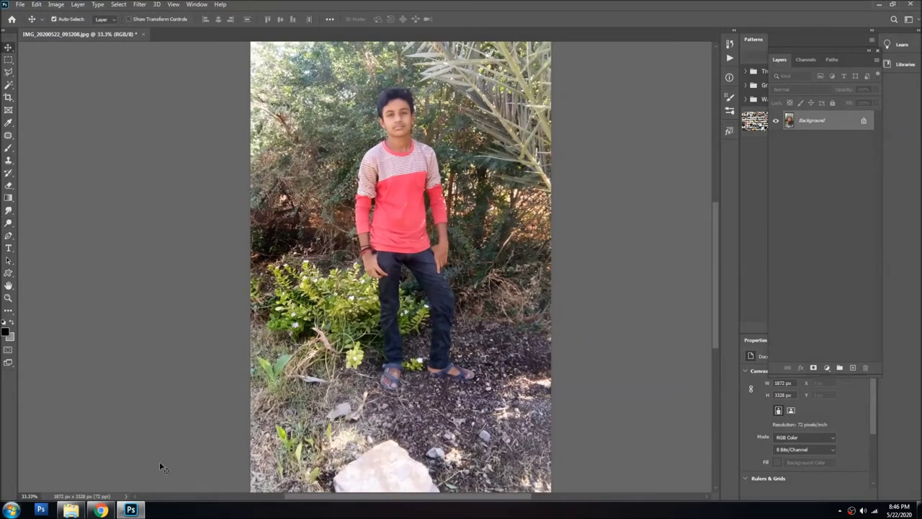
{"action": "key", "text": "c"}
{"action": "key", "text": "ctrl+minus"}
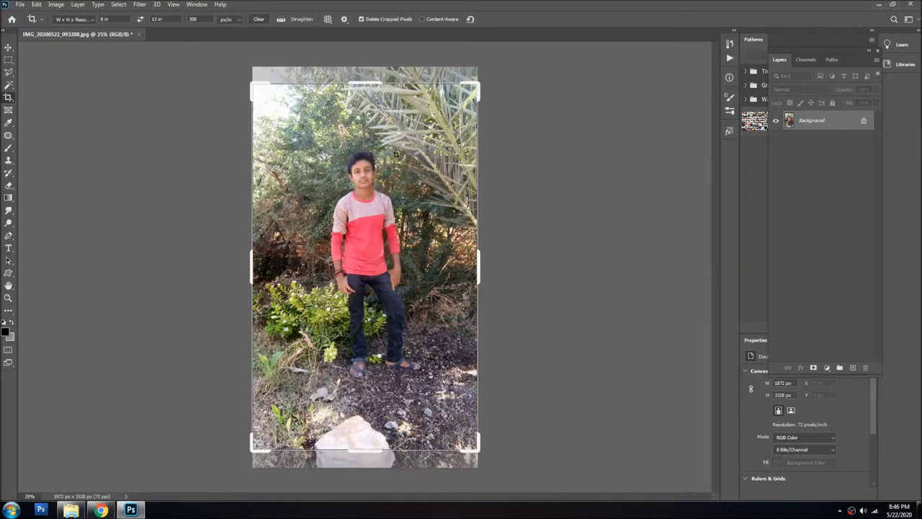
- Try repositioning the photo inside the crop, then cancel it without changes
{"action": "left_click_drag", "start_coordinate": [395, 154], "coordinate": [373, 217]}
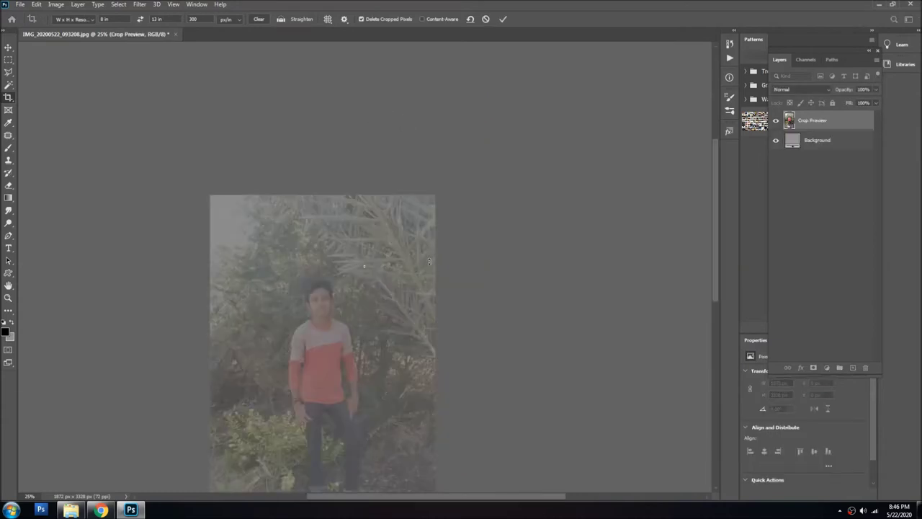
{"action": "key", "text": "Escape"}
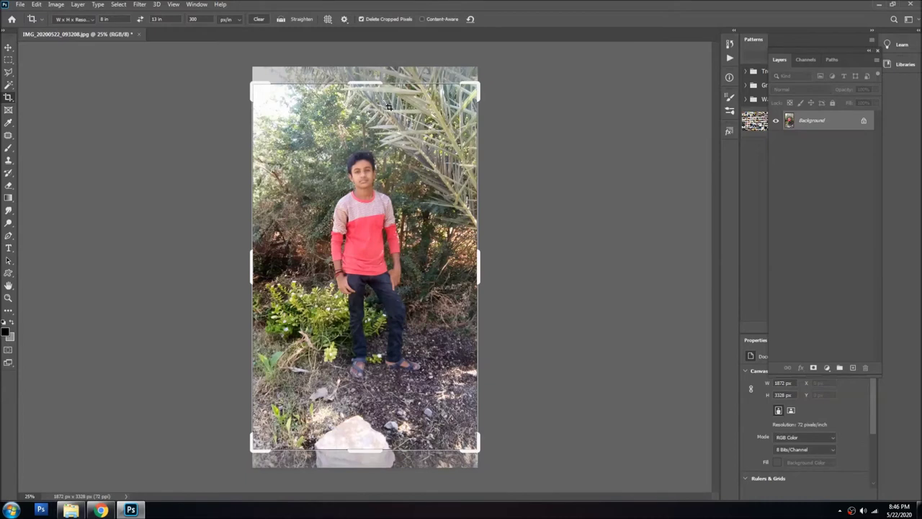
{"action": "left_click_drag", "start_coordinate": [388, 107], "coordinate": [384, 146]}
{"action": "key", "text": "Escape"}
{"action": "key", "text": "v"}
- Drag the crop edges and corners tightly around the boy and commit the 8 × 13 in crop
{"action": "key", "text": "c"}
{"action": "left_click_drag", "start_coordinate": [375, 81], "coordinate": [371, 106]}
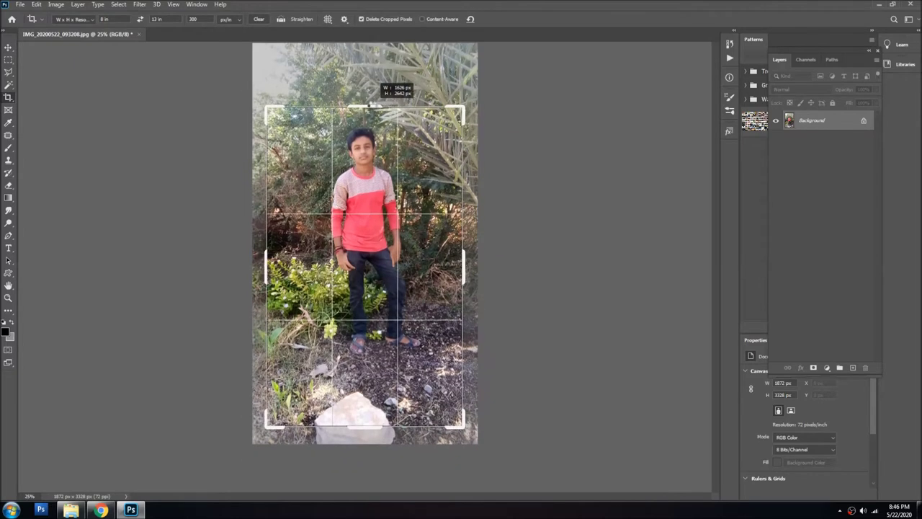
{"action": "left_click_drag", "start_coordinate": [365, 427], "coordinate": [365, 403]}
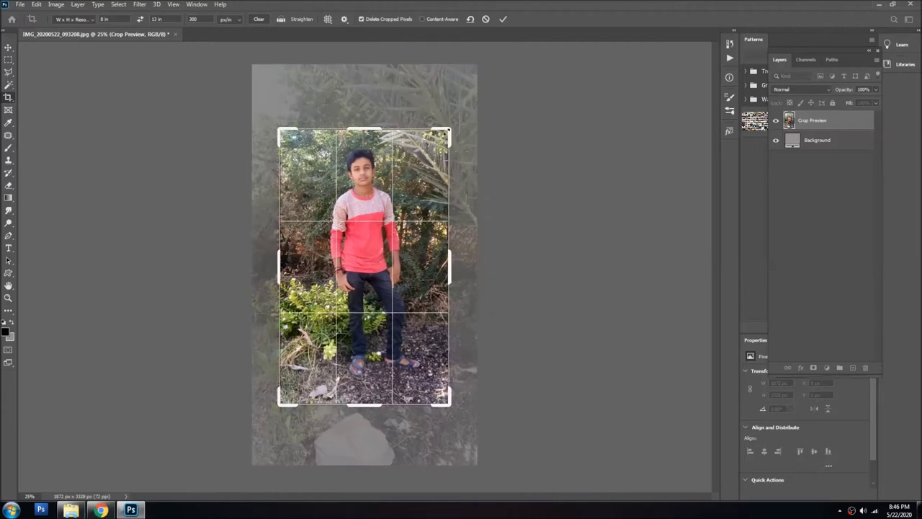
{"action": "left_click_drag", "start_coordinate": [448, 132], "coordinate": [461, 108]}
{"action": "mouse_move", "coordinate": [267, 108]}
{"action": "left_mouse_down"}
{"action": "mouse_move", "coordinate": [254, 127]}
{"action": "mouse_move", "coordinate": [264, 92]}
{"action": "left_mouse_up"}
{"action": "left_click_drag", "start_coordinate": [263, 430], "coordinate": [260, 433]}
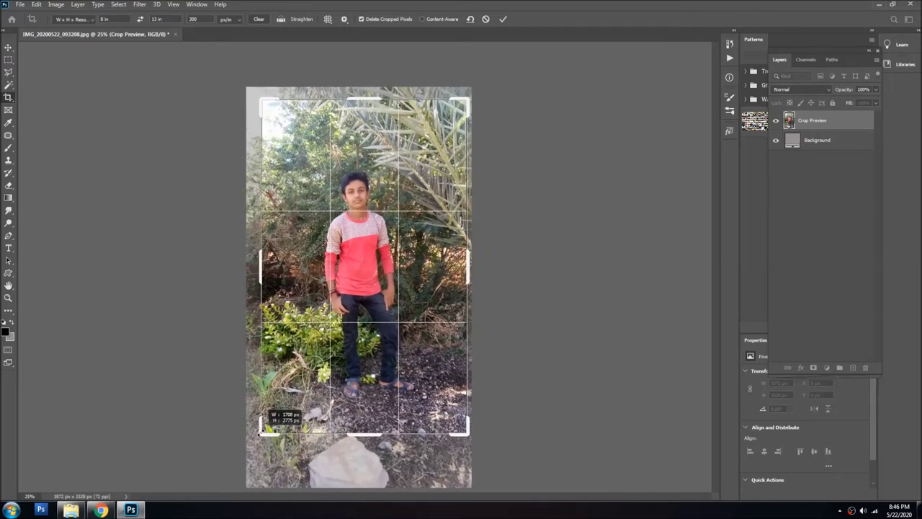
{"action": "double_click", "coordinate": [423, 171]}
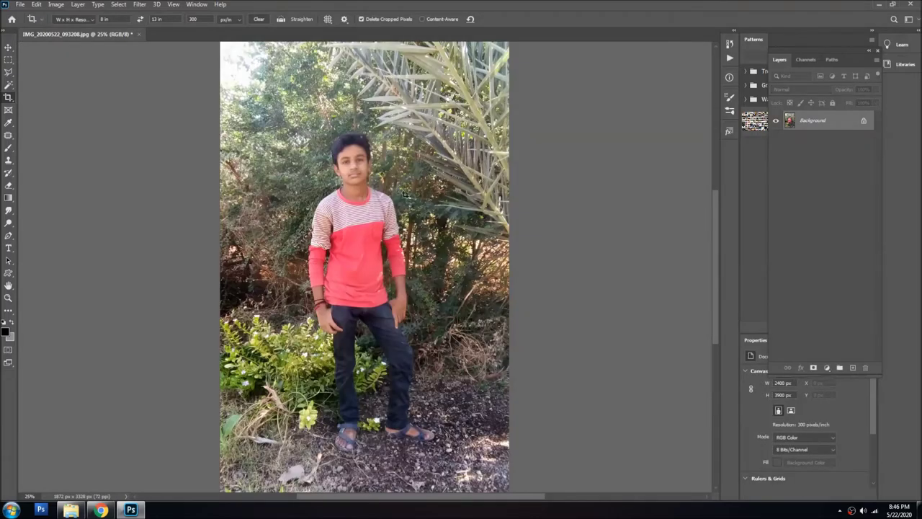
- Darken the palm foliage across the upper background with the Burn tool
{"action": "key", "text": "v"}
{"action": "left_click", "coordinate": [365, 258], "text": "ctrl+alt"}
{"action": "left_click", "coordinate": [365, 257], "text": "ctrl"}
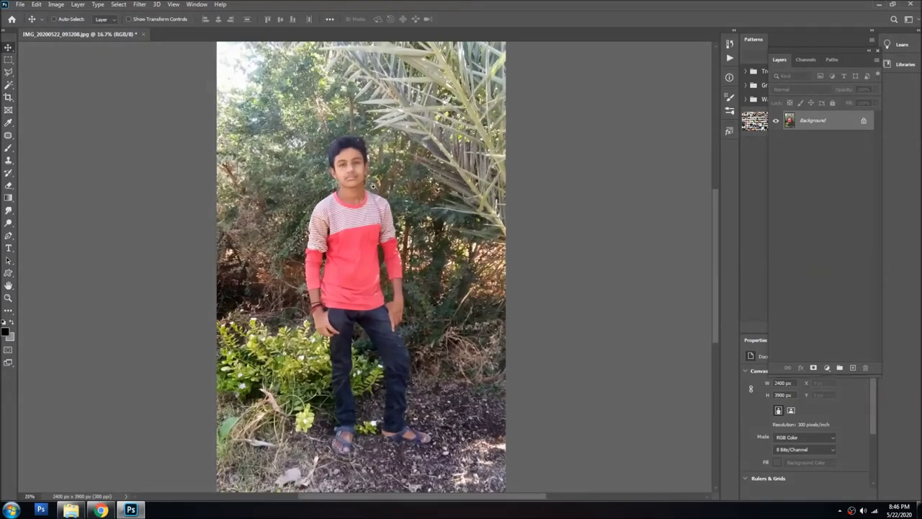
{"action": "left_click", "coordinate": [367, 273], "text": "ctrl"}
{"action": "left_click", "coordinate": [369, 288], "text": "ctrl"}
{"action": "left_click", "coordinate": [373, 194], "text": "ctrl+alt"}
{"action": "key", "text": "o"}
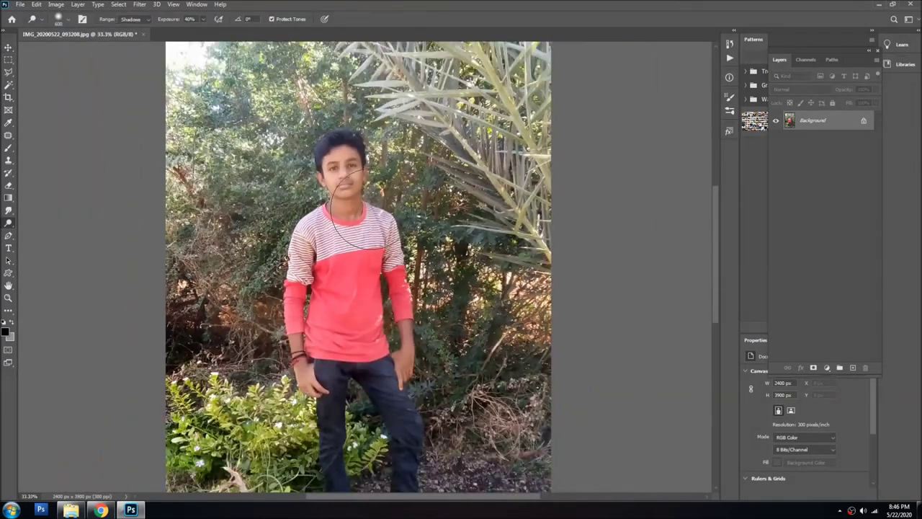
{"action": "mouse_move", "coordinate": [239, 80]}
{"action": "left_mouse_down"}
{"action": "mouse_move", "coordinate": [546, 260]}
{"action": "mouse_move", "coordinate": [528, 169]}
{"action": "left_mouse_up"}
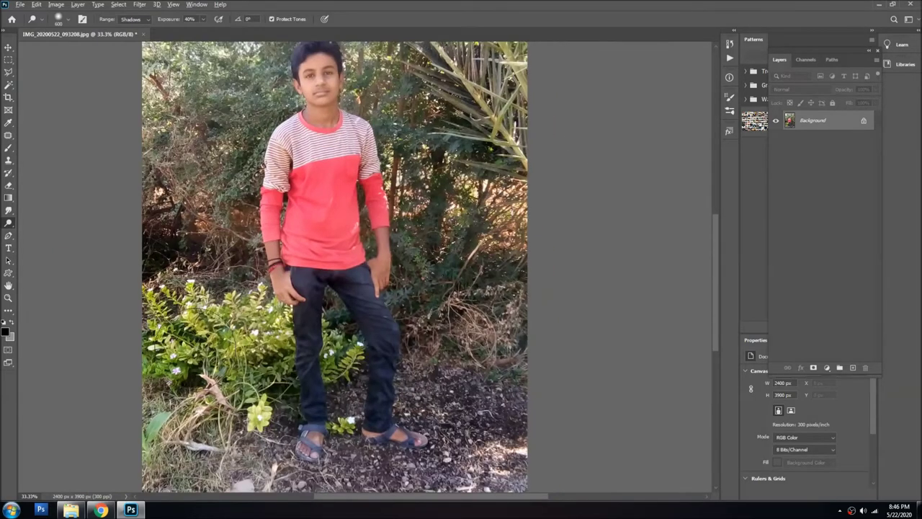
{"action": "left_click_drag", "start_coordinate": [245, 461], "coordinate": [235, 427]}
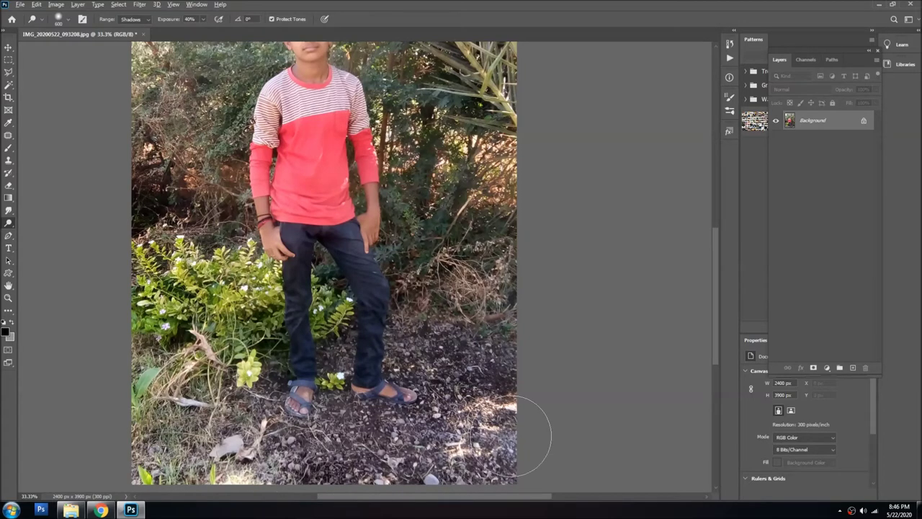
- Fit the photo in the window, duplicate it onto Layer 1 and open the Camera Raw filter
{"action": "key", "text": "v"}
{"action": "key", "text": "ctrl+0"}
{"action": "key", "text": "ctrl+j"}
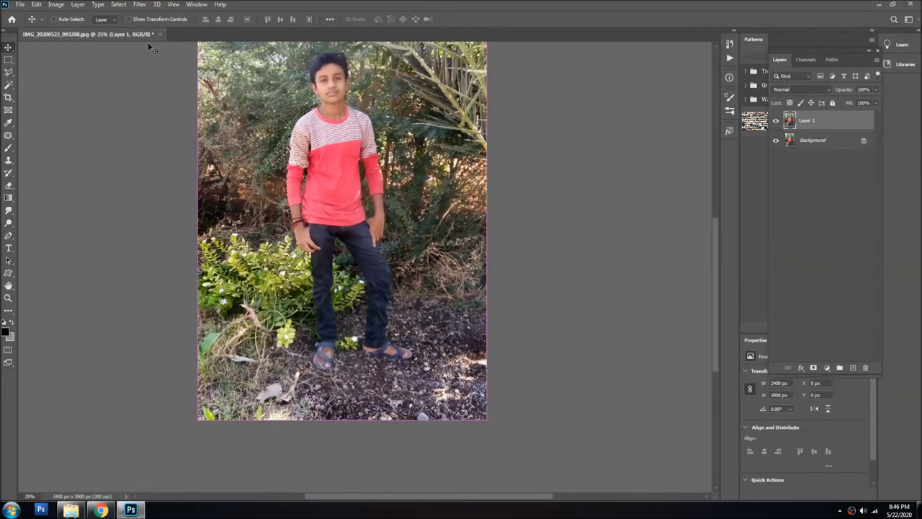
{"action": "left_click", "coordinate": [139, 4]}
{"action": "left_click", "coordinate": [155, 70]}
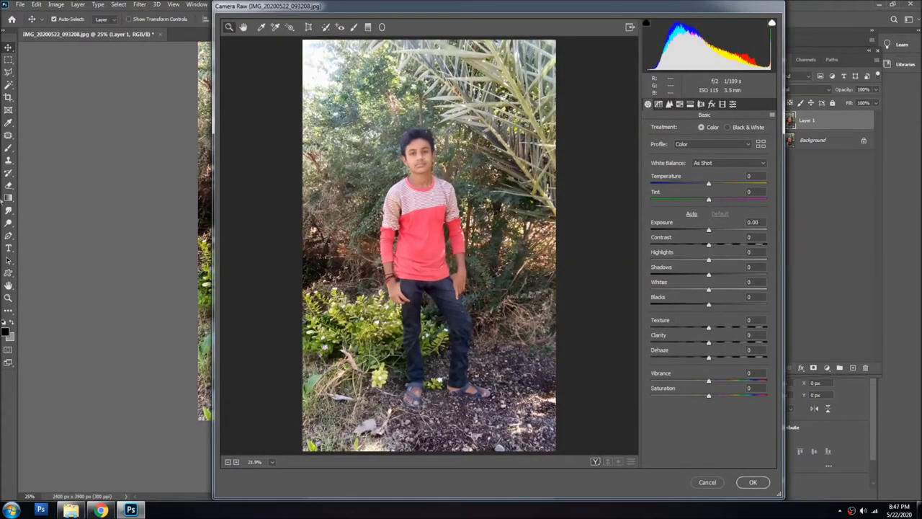
- Raise Vibrance, set Saturation to +76 and Dehaze to +36, and add some Clarity
{"action": "left_click", "coordinate": [745, 381]}
{"action": "left_click_drag", "start_coordinate": [759, 385], "coordinate": [753, 380]}
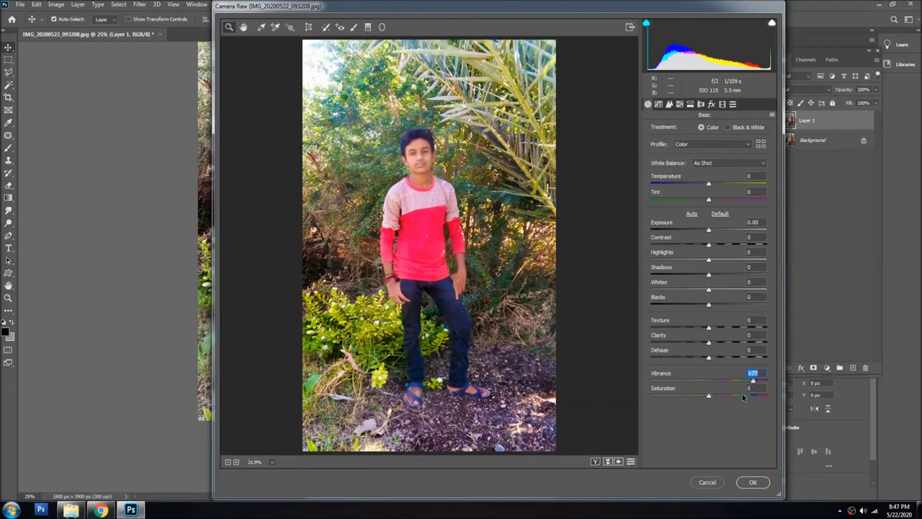
{"action": "left_click", "coordinate": [736, 395]}
{"action": "mouse_move", "coordinate": [738, 398]}
{"action": "left_mouse_down"}
{"action": "mouse_move", "coordinate": [754, 401]}
{"action": "mouse_move", "coordinate": [765, 385]}
{"action": "left_mouse_up"}
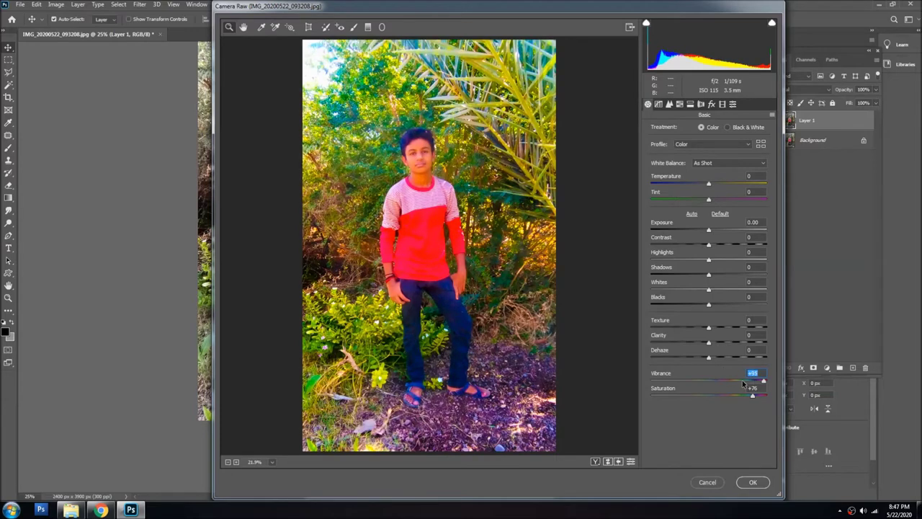
{"action": "left_click", "coordinate": [743, 382]}
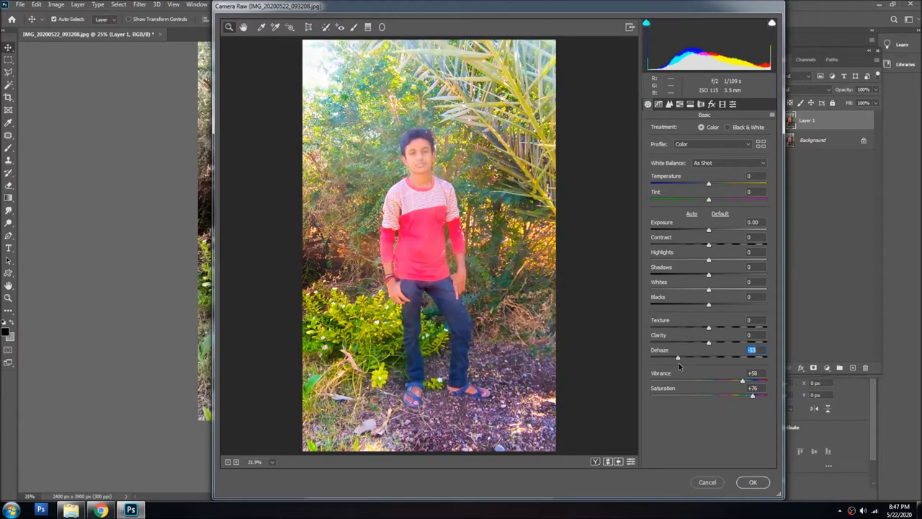
{"action": "left_click", "coordinate": [729, 356]}
{"action": "left_click", "coordinate": [731, 343]}
{"action": "left_click", "coordinate": [723, 342]}
- Set Texture to +94, keep Exposure at 0, and fine-tune Clarity and Vibrance
{"action": "left_click_drag", "start_coordinate": [708, 327], "coordinate": [780, 332]}
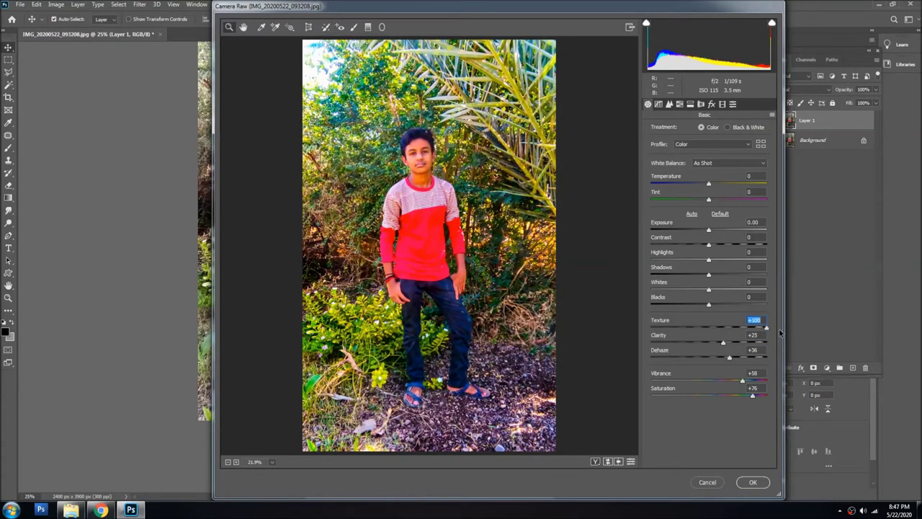
{"action": "left_click_drag", "start_coordinate": [777, 328], "coordinate": [764, 329]}
{"action": "mouse_move", "coordinate": [709, 233]}
{"action": "left_mouse_down"}
{"action": "mouse_move", "coordinate": [726, 234]}
{"action": "mouse_move", "coordinate": [711, 235]}
{"action": "left_mouse_up"}
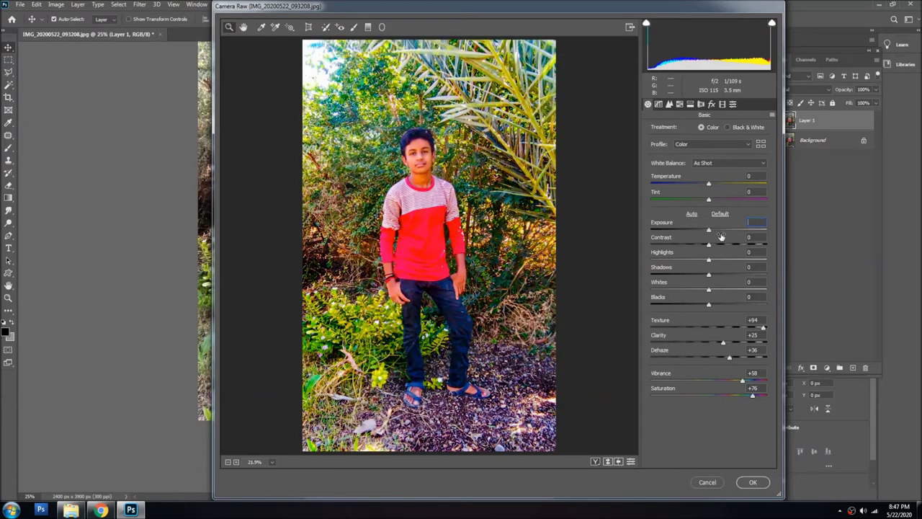
{"action": "left_click", "coordinate": [709, 244]}
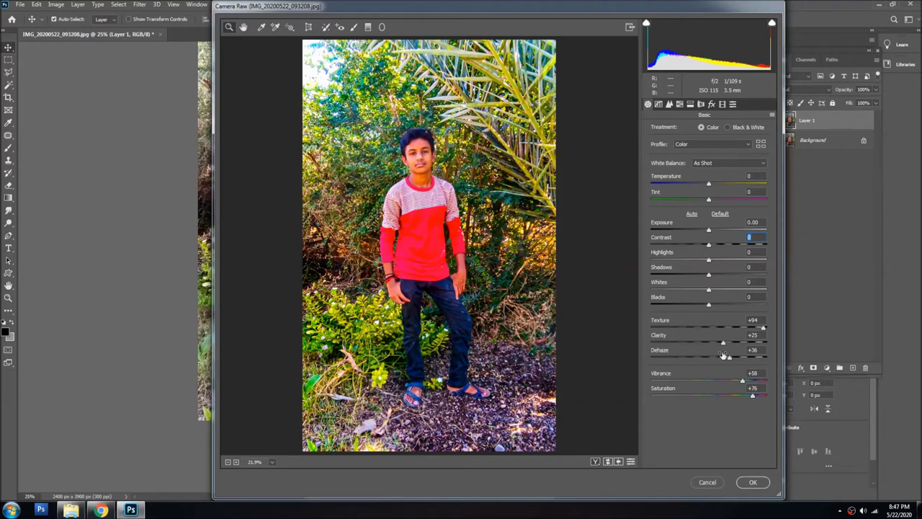
{"action": "left_click_drag", "start_coordinate": [731, 343], "coordinate": [754, 350]}
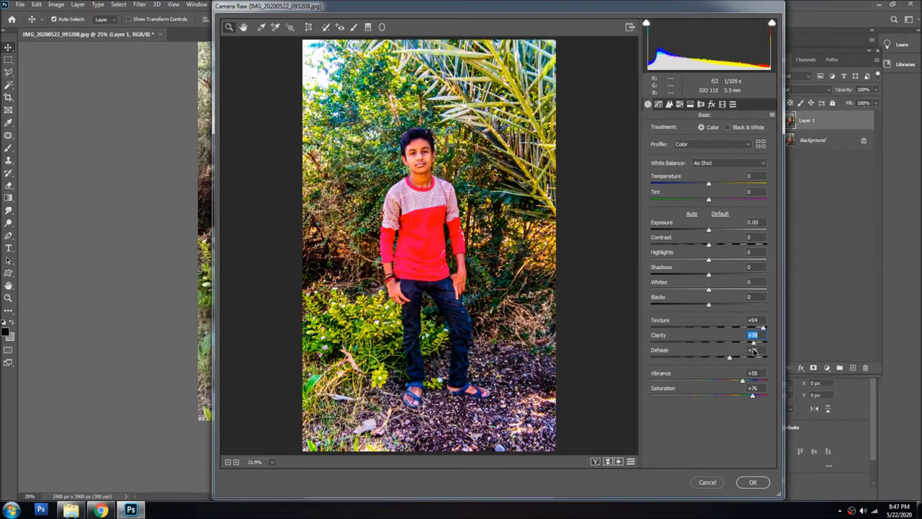
{"action": "left_click_drag", "start_coordinate": [747, 382], "coordinate": [766, 383]}
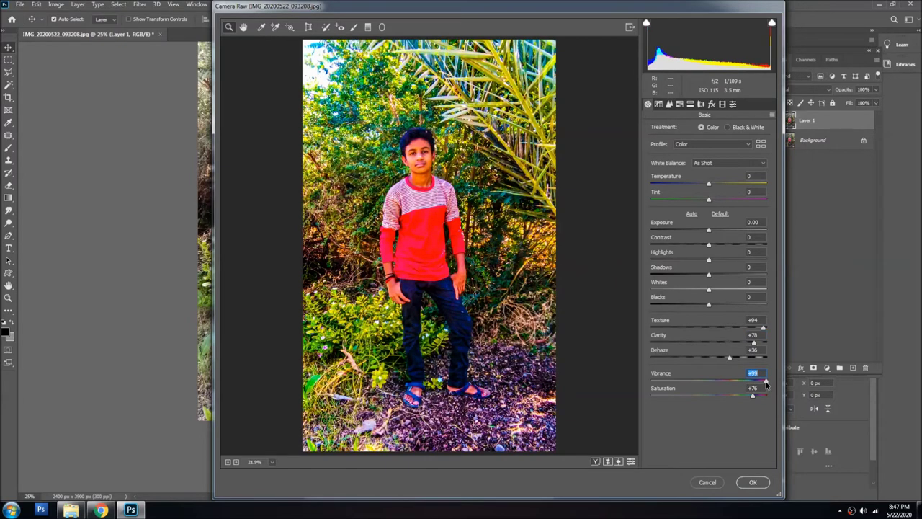
{"action": "left_click_drag", "start_coordinate": [747, 343], "coordinate": [734, 345]}
- Reset Clarity and erase the grade from the boy's face and neck on Layer 1
{"action": "double_click", "coordinate": [730, 344]}
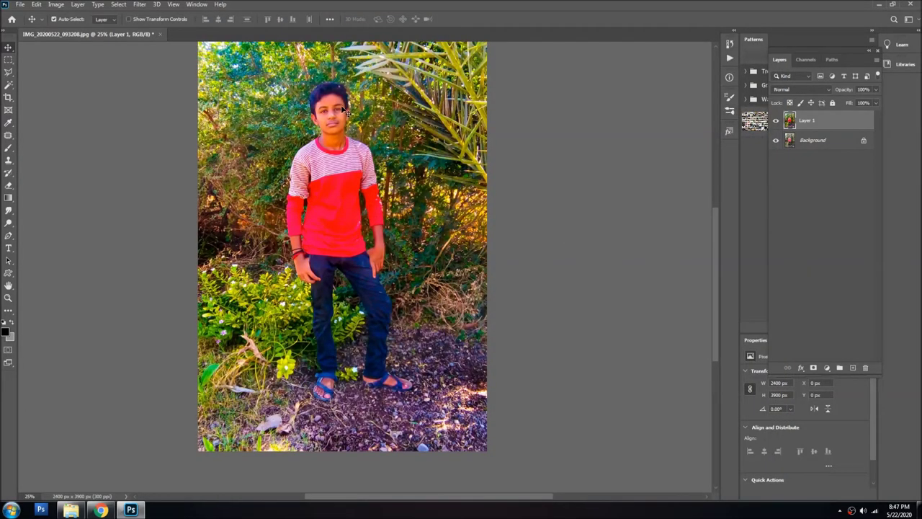
{"action": "key", "text": "ctrl+plus"}
{"action": "key", "text": "ctrl+plus"}
{"action": "key", "text": "e"}
{"action": "scroll", "coordinate": [318, 351], "scroll_direction": "up", "scroll_amount": 1}
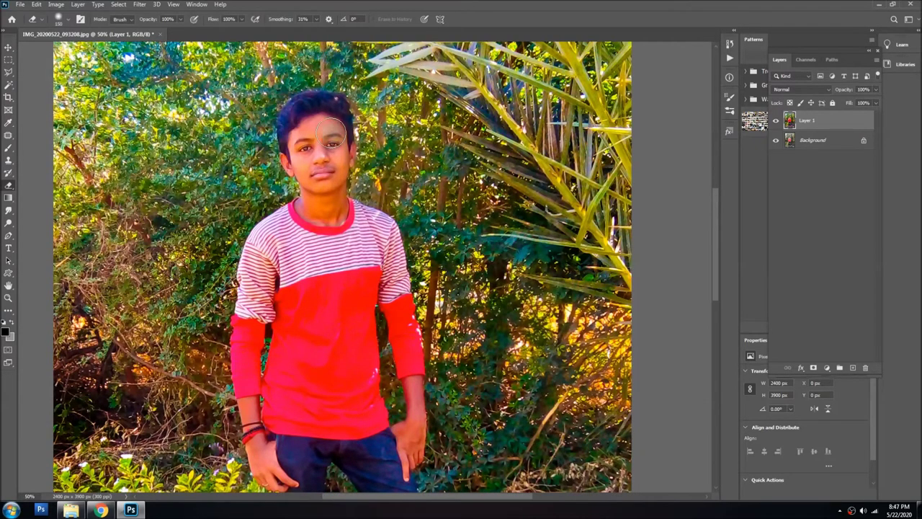
{"action": "left_click_drag", "start_coordinate": [309, 132], "coordinate": [333, 211]}
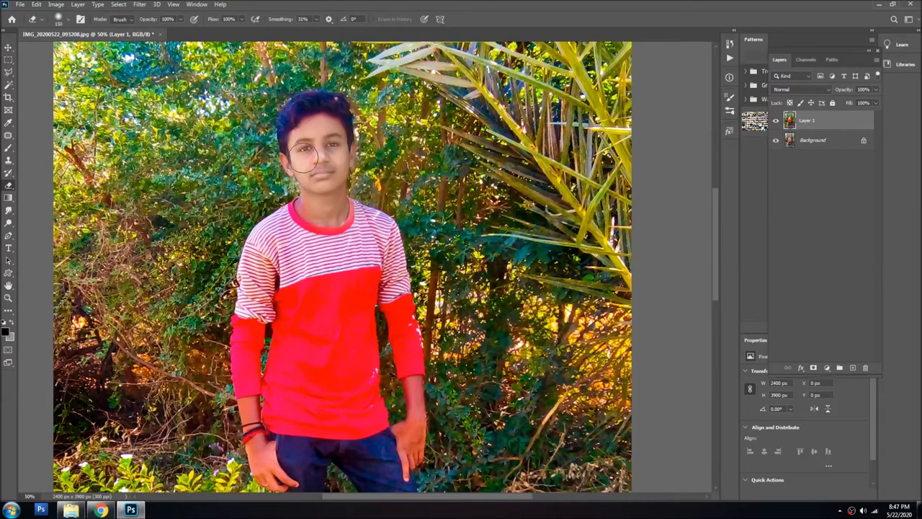
{"action": "scroll", "coordinate": [351, 256], "scroll_direction": "down", "scroll_amount": 3}
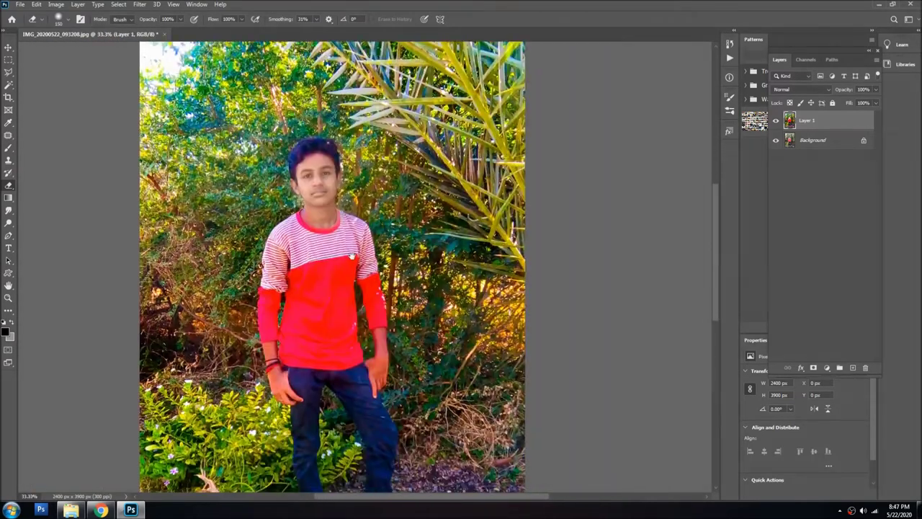
- Erase the grade around the hand and jeans with a 250 brush and merge Layer 1 down
{"action": "key", "text": "bracketright"}
{"action": "left_click_drag", "start_coordinate": [311, 394], "coordinate": [288, 389]}
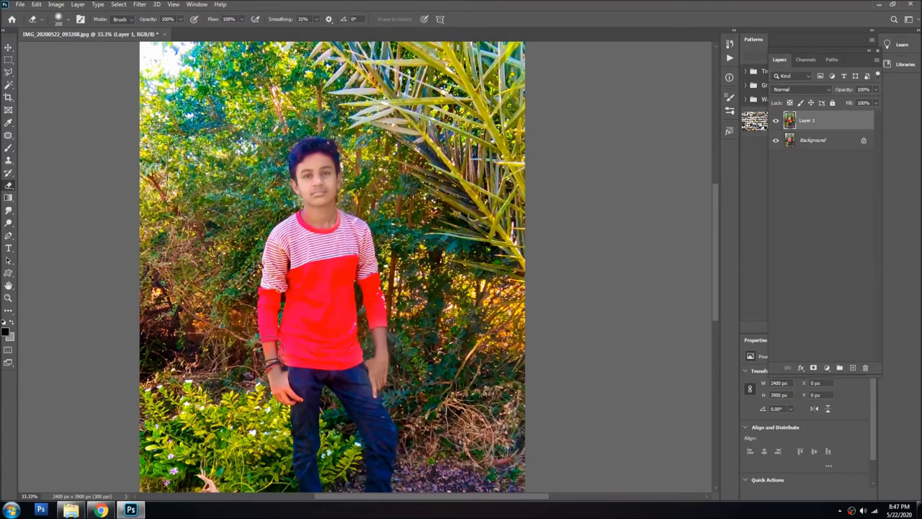
{"action": "key", "text": "v"}
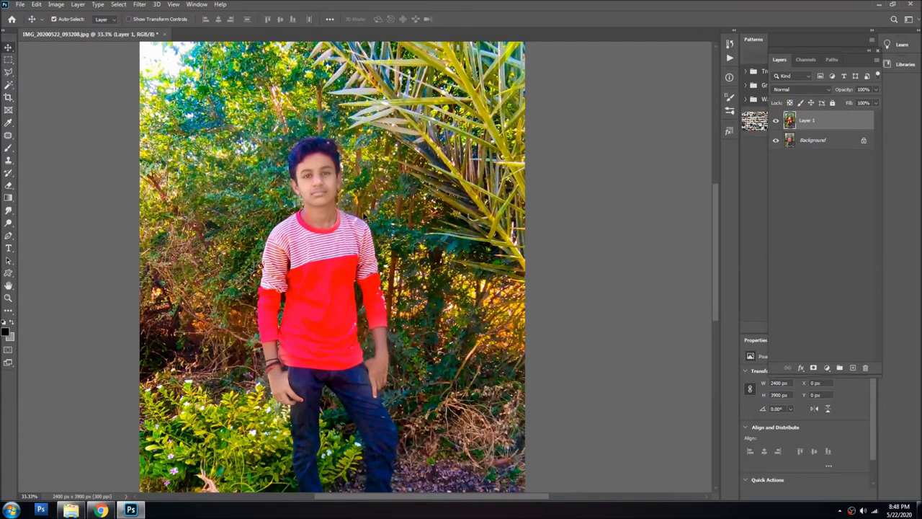
{"action": "key", "text": "ctrl+e"}
{"action": "key", "text": "ctrl+minus"}
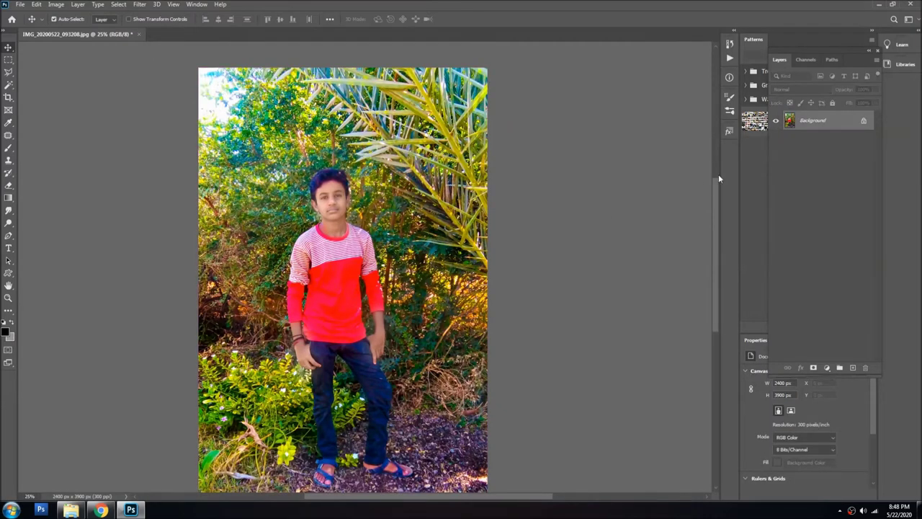
- Duplicate the image onto Layer 1, try and cancel Levels, then select the Background layer
{"action": "key", "text": "ctrl+j"}
{"action": "key", "text": "ctrl+l"}
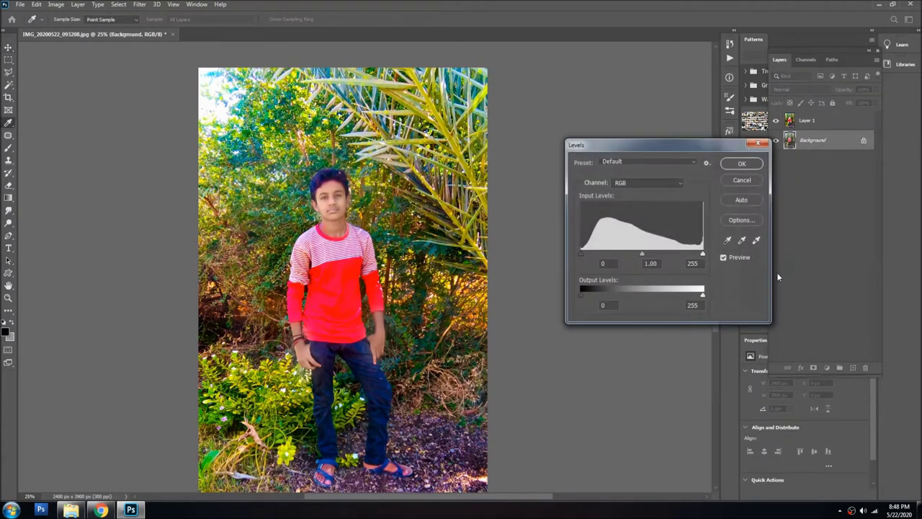
{"action": "left_click_drag", "start_coordinate": [696, 256], "coordinate": [688, 256]}
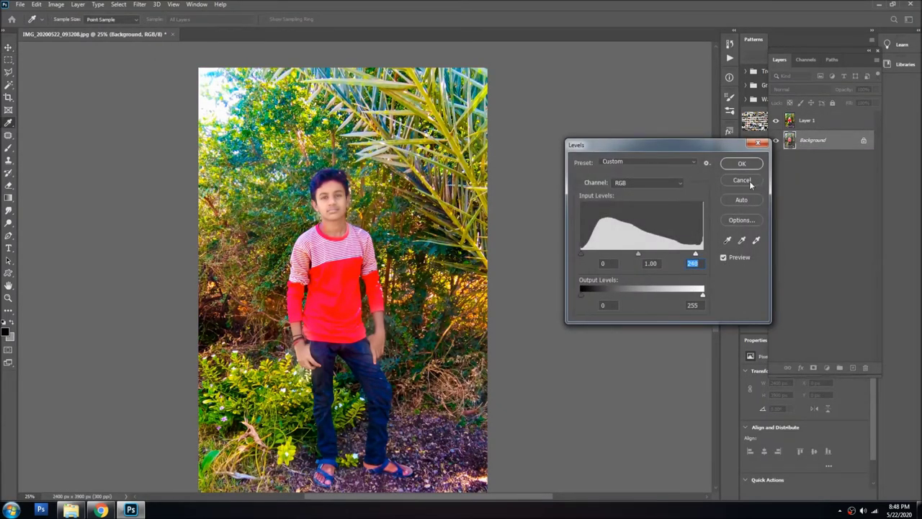
{"action": "left_click", "coordinate": [742, 180]}
{"action": "left_click", "coordinate": [823, 124]}
{"action": "key", "text": "e"}
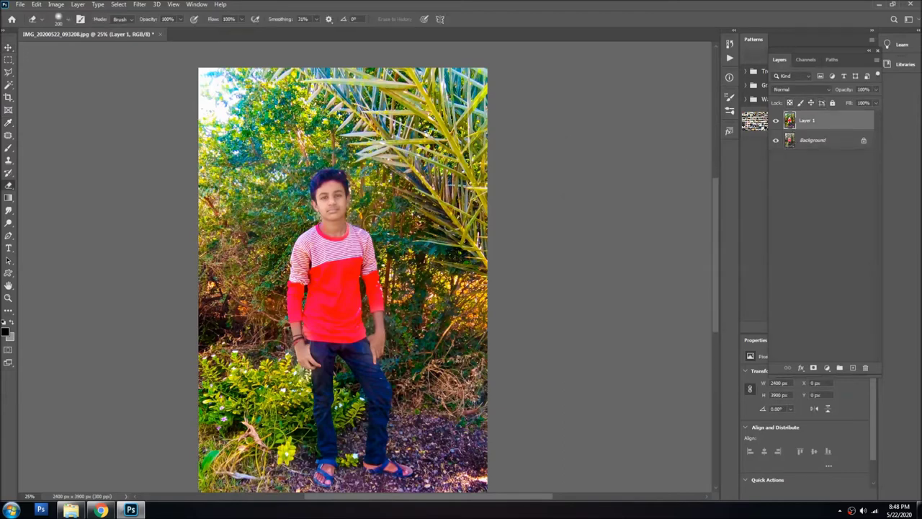
{"action": "left_click", "coordinate": [807, 141]}
- Apply Levels of 11, 1.06 and 226 to the Background layer
{"action": "key", "text": "ctrl+l"}
{"action": "left_click_drag", "start_coordinate": [703, 255], "coordinate": [696, 256]}
{"action": "left_click_drag", "start_coordinate": [583, 253], "coordinate": [641, 253]}
{"action": "left_click_drag", "start_coordinate": [697, 255], "coordinate": [689, 256]}
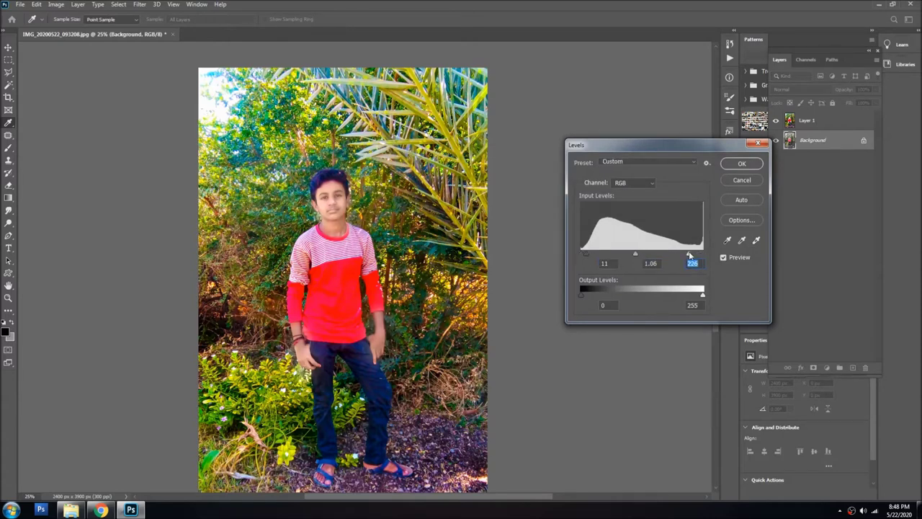
{"action": "key", "text": "Return"}
- Shift midtones +11 toward red, merge the layers and duplicate the result
{"action": "key", "text": "ctrl+b"}
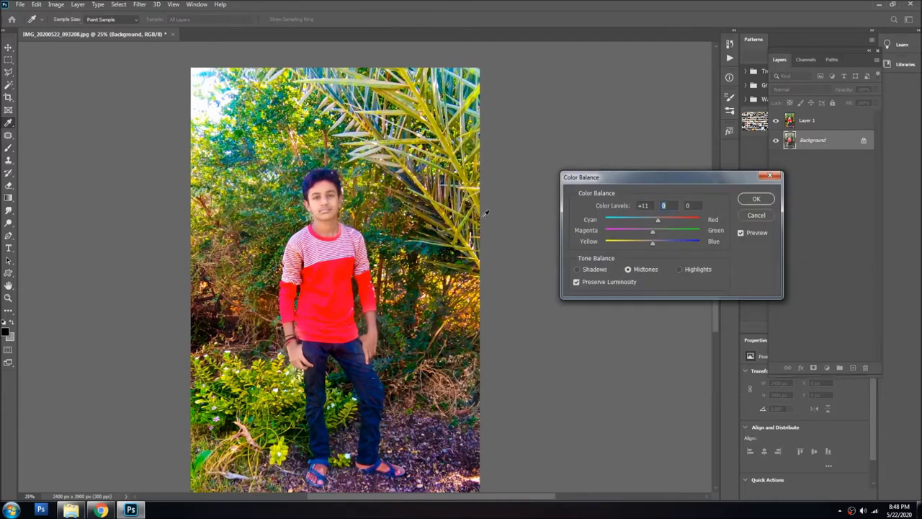
{"action": "key", "text": "Return"}
{"action": "key", "text": "v"}
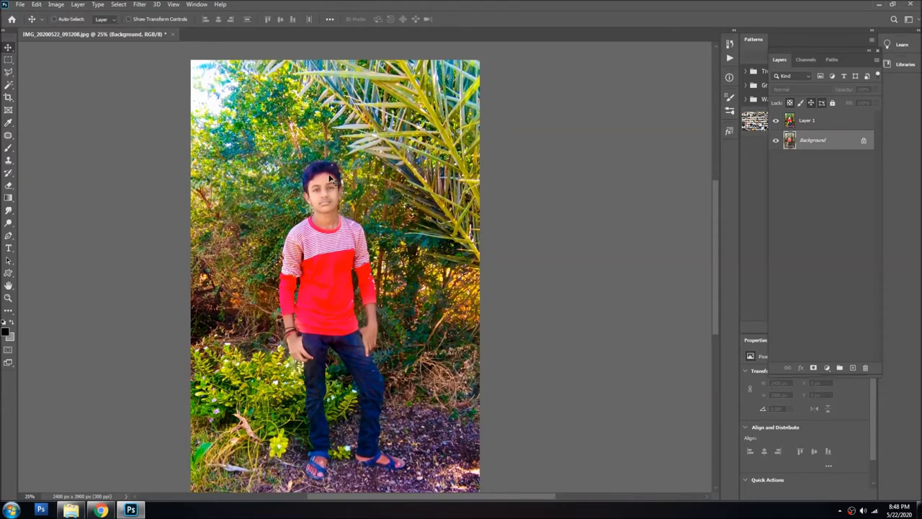
{"action": "key", "text": "ctrl+shift+e"}
{"action": "key", "text": "ctrl+j"}
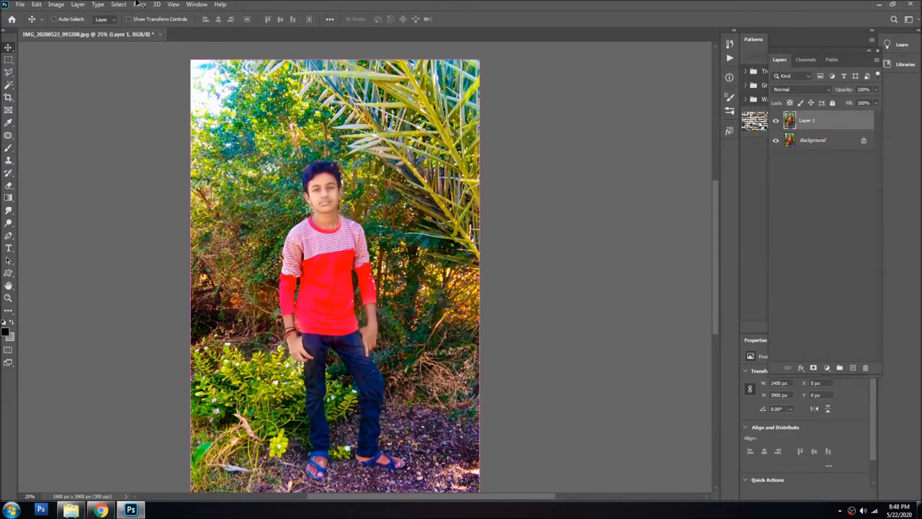
- Open the Camera Raw filter on Layer 1 and go to its HSL panel
{"action": "left_click", "coordinate": [140, 4]}
{"action": "left_click", "coordinate": [180, 63]}
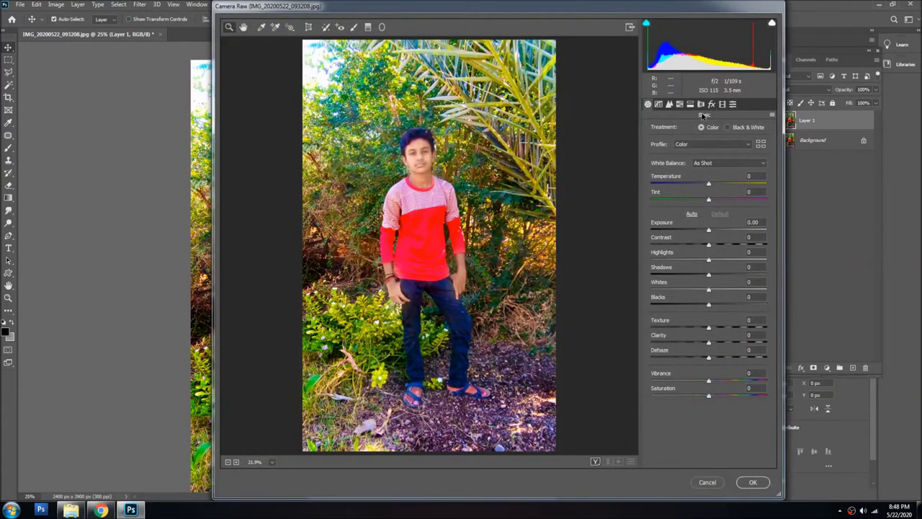
{"action": "left_click", "coordinate": [690, 104]}
{"action": "left_click", "coordinate": [701, 104]}
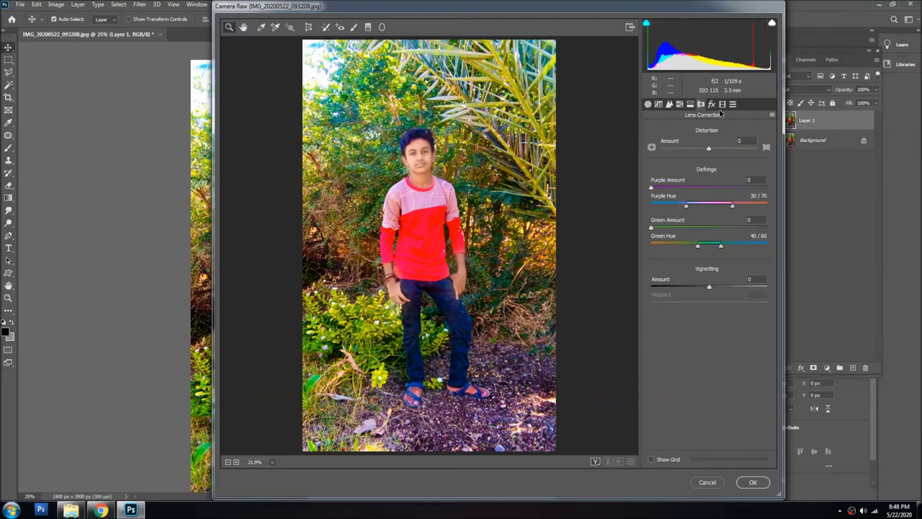
{"action": "left_click", "coordinate": [712, 104]}
{"action": "left_click", "coordinate": [690, 104]}
{"action": "left_click", "coordinate": [679, 104]}
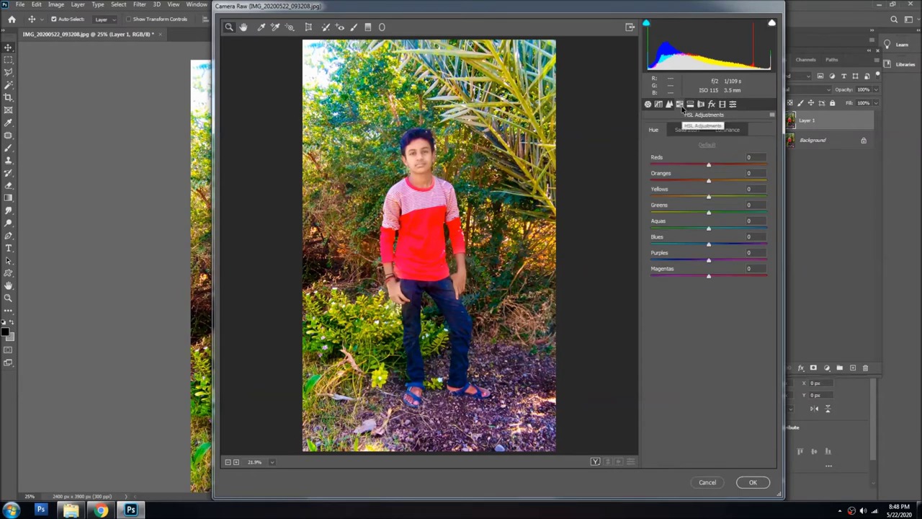
- Keep the Reds and Oranges hues at 0 and shift the Yellows hue to +100
{"action": "left_click_drag", "start_coordinate": [666, 165], "coordinate": [757, 165]}
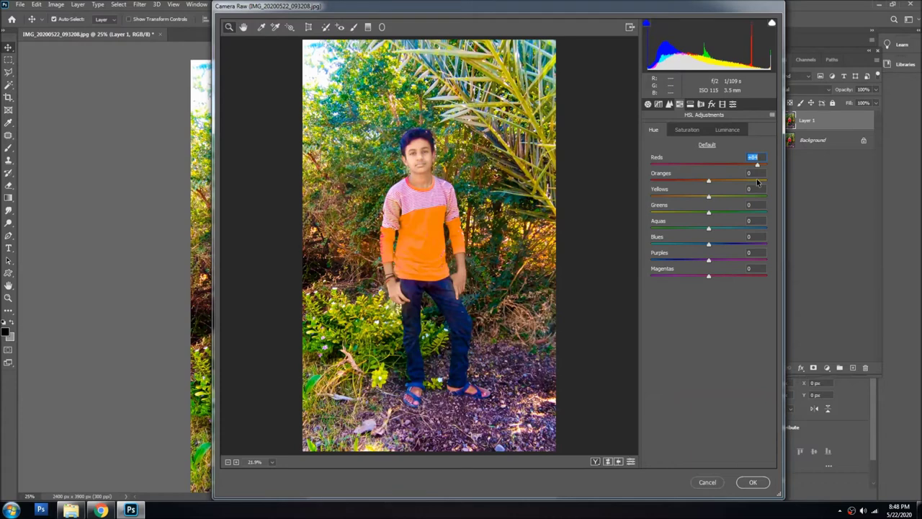
{"action": "key", "text": "ctrl+z"}
{"action": "left_click_drag", "start_coordinate": [709, 180], "coordinate": [716, 183]}
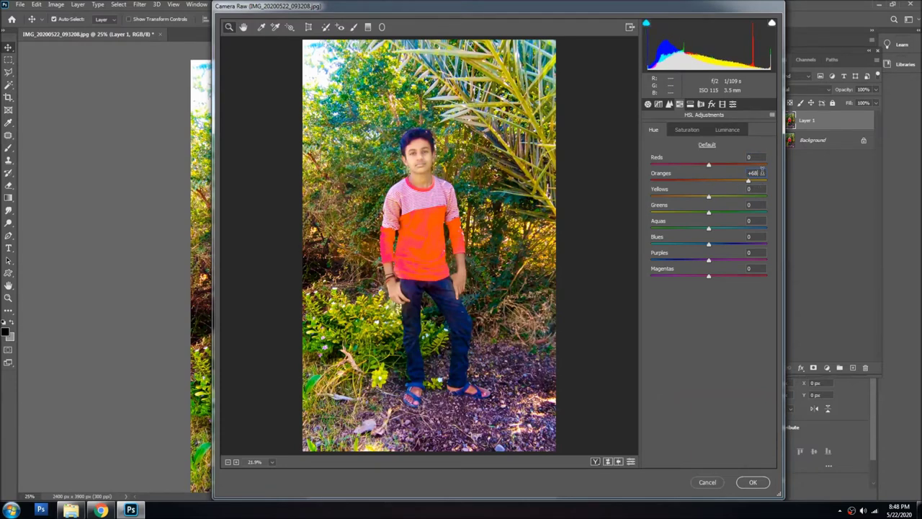
{"action": "mouse_move", "coordinate": [762, 173]}
{"action": "left_mouse_down"}
{"action": "mouse_move", "coordinate": [713, 173]}
{"action": "mouse_move", "coordinate": [688, 204]}
{"action": "mouse_move", "coordinate": [770, 204]}
{"action": "left_mouse_up"}
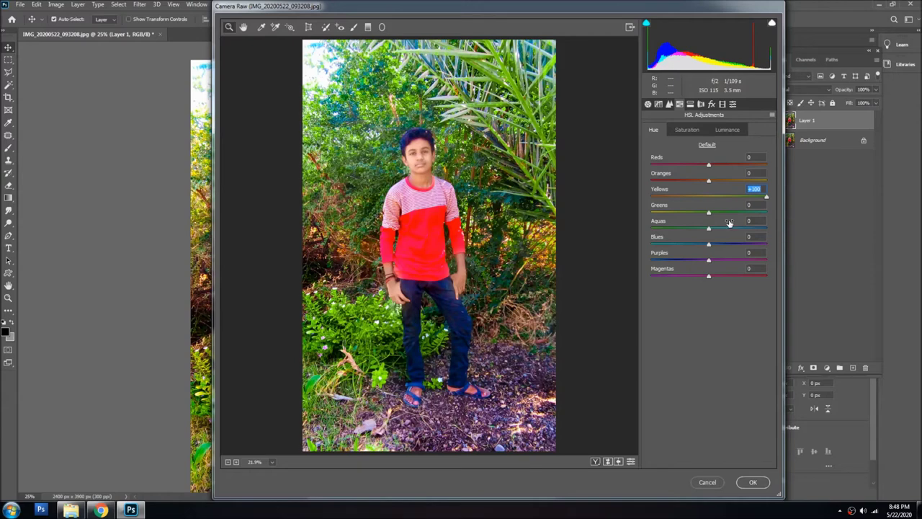
- Set the Aquas hue to +28, Blues to -7 and Magentas to -100
{"action": "mouse_move", "coordinate": [708, 228]}
{"action": "left_mouse_down"}
{"action": "mouse_move", "coordinate": [770, 235]}
{"action": "mouse_move", "coordinate": [736, 240]}
{"action": "left_mouse_up"}
{"action": "left_click", "coordinate": [708, 246]}
{"action": "type", "text": "-7"}
{"action": "left_click_drag", "start_coordinate": [736, 229], "coordinate": [725, 229]}
{"action": "left_click", "coordinate": [708, 260]}
{"action": "left_click_drag", "start_coordinate": [708, 276], "coordinate": [800, 283]}
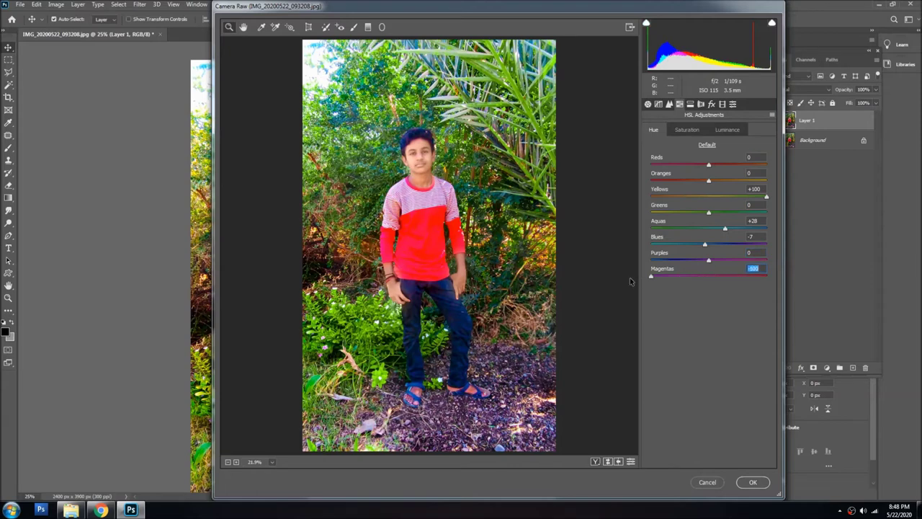
{"action": "left_click", "coordinate": [691, 131]}
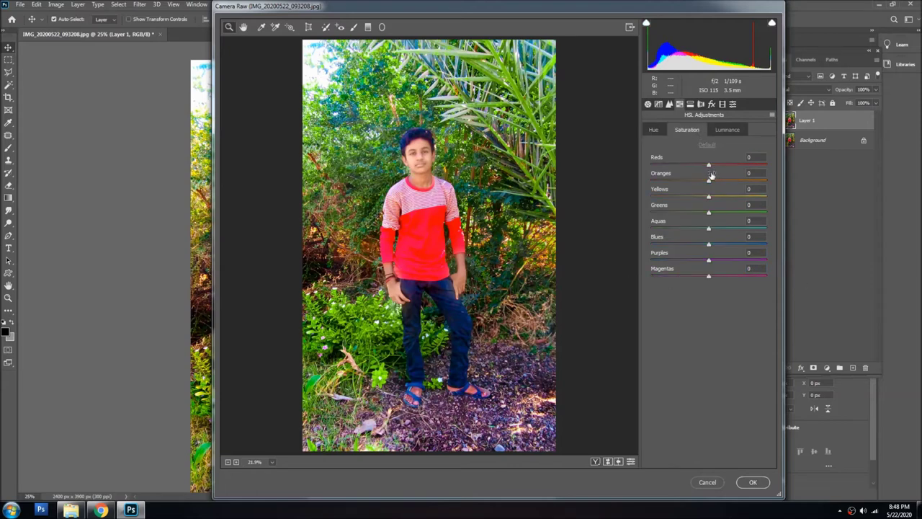
- Set HSL saturation to Yellows +100, Aquas -51 and Magentas +71
{"action": "mouse_move", "coordinate": [709, 167]}
{"action": "left_mouse_down"}
{"action": "mouse_move", "coordinate": [737, 167]}
{"action": "mouse_move", "coordinate": [709, 173]}
{"action": "left_mouse_up"}
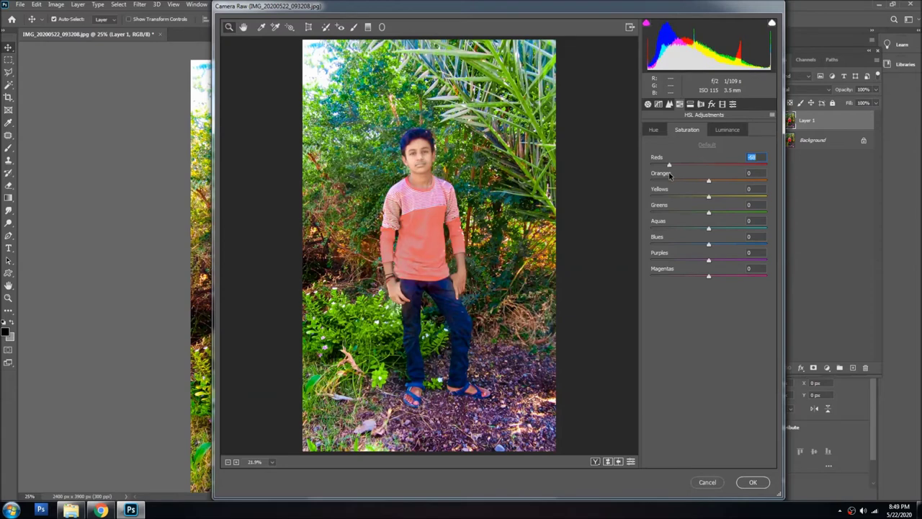
{"action": "left_click", "coordinate": [709, 179]}
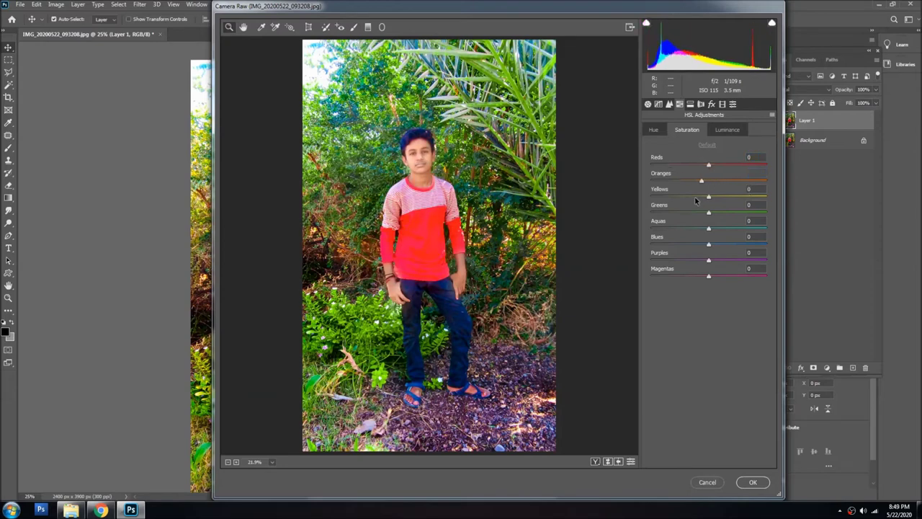
{"action": "left_click_drag", "start_coordinate": [708, 196], "coordinate": [762, 196]}
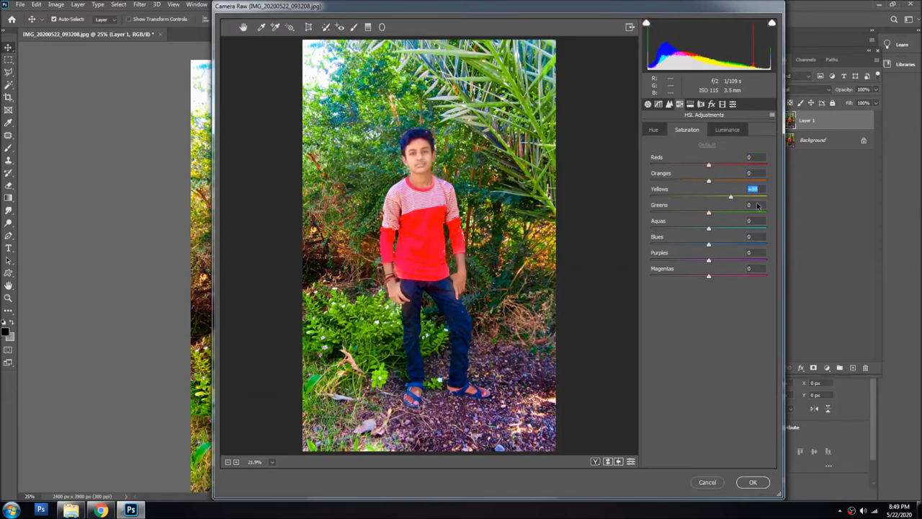
{"action": "mouse_move", "coordinate": [709, 213]}
{"action": "left_mouse_down"}
{"action": "mouse_move", "coordinate": [751, 213]}
{"action": "mouse_move", "coordinate": [709, 213]}
{"action": "mouse_move", "coordinate": [678, 229]}
{"action": "left_mouse_up"}
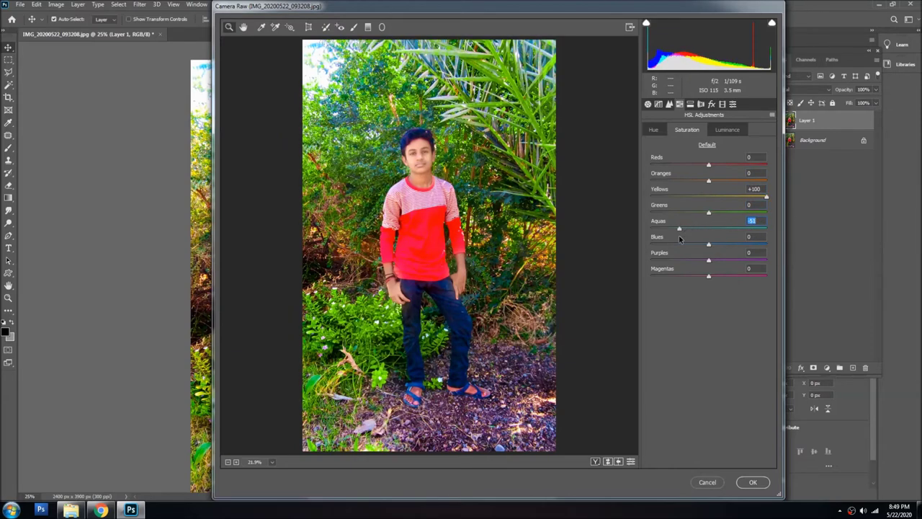
{"action": "left_click", "coordinate": [710, 246]}
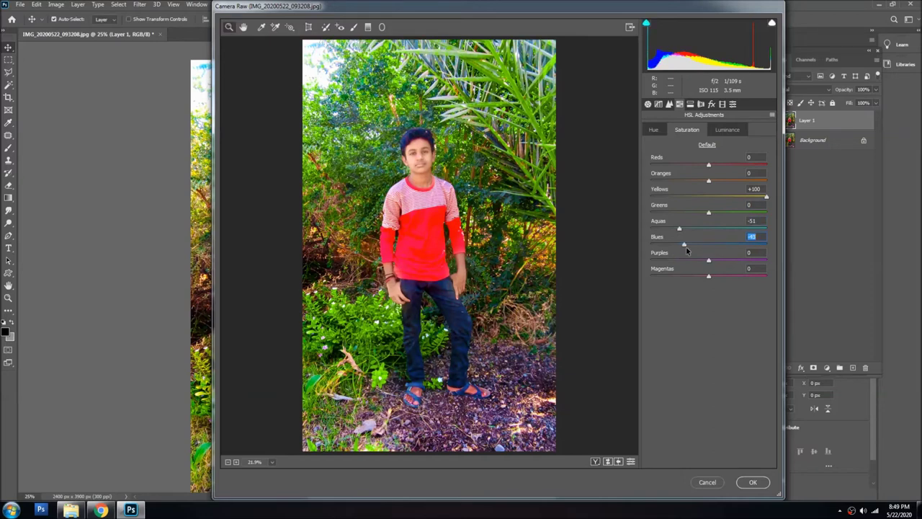
{"action": "left_click", "coordinate": [708, 275]}
{"action": "mouse_move", "coordinate": [680, 276]}
{"action": "left_mouse_down"}
{"action": "mouse_move", "coordinate": [758, 283]}
{"action": "mouse_move", "coordinate": [749, 279]}
{"action": "left_mouse_up"}
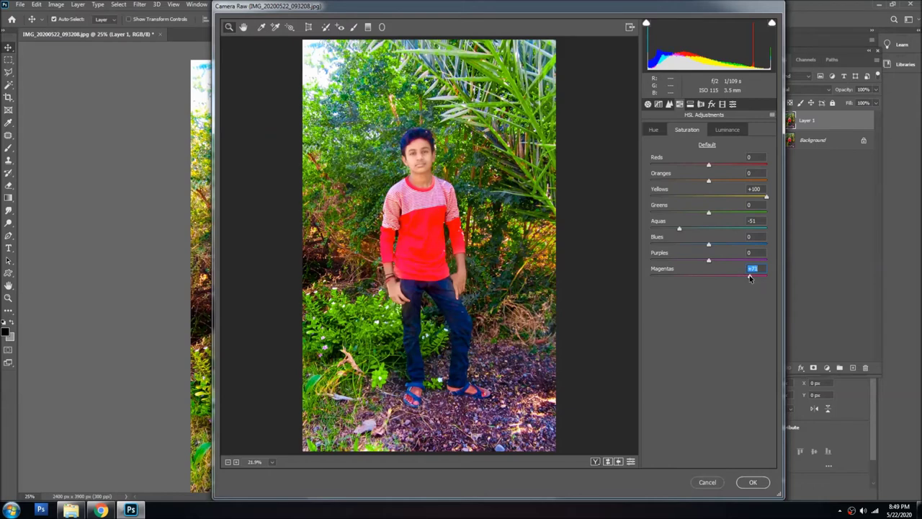
- Leave luminance at 0 and apply the Camera Raw grade with OK
{"action": "left_click", "coordinate": [729, 130]}
{"action": "left_click_drag", "start_coordinate": [709, 165], "coordinate": [699, 168]}
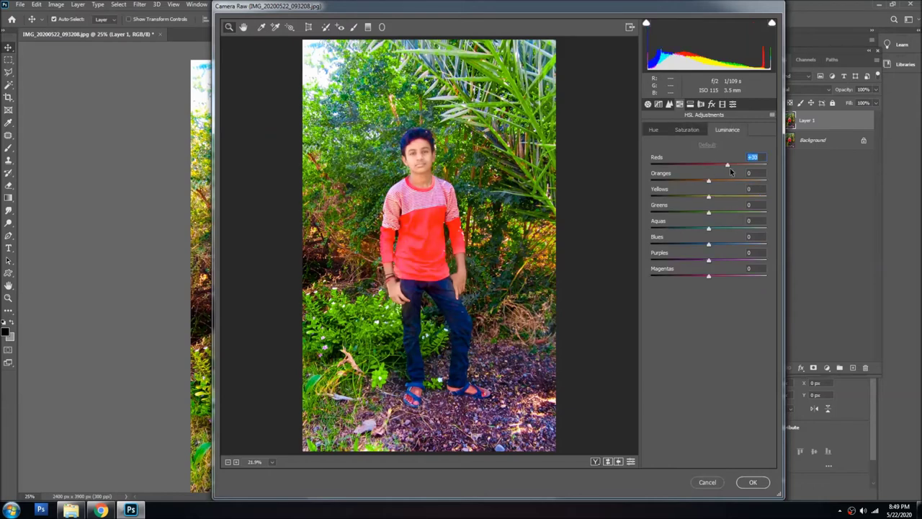
{"action": "left_click", "coordinate": [753, 481]}
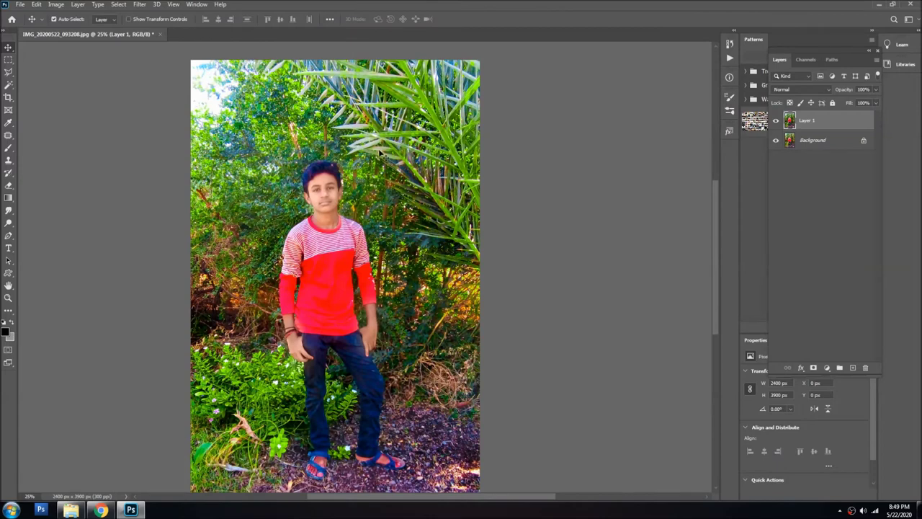
- Fit the graded photo on screen and launch Color Efex Pro 4 on it
{"action": "key", "text": "ctrl+plus"}
{"action": "key", "text": "ctrl+minus"}
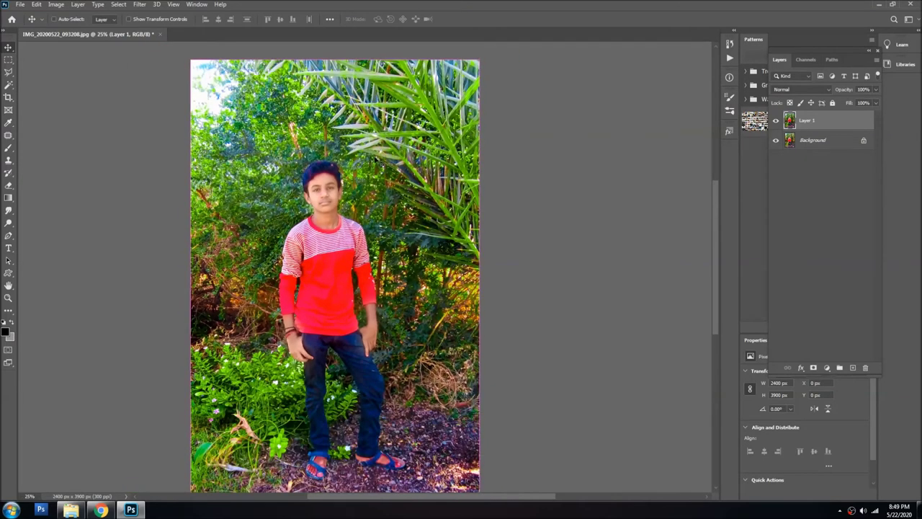
{"action": "key", "text": "ctrl+0"}
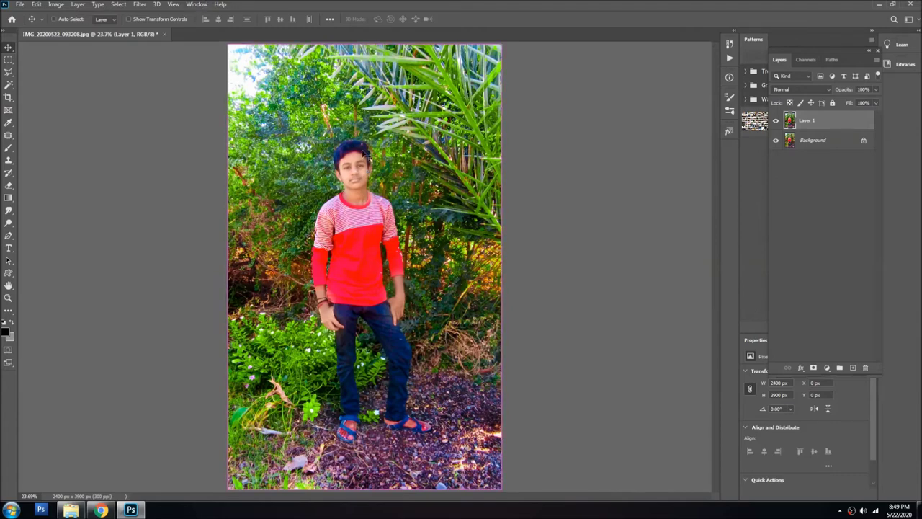
{"action": "key", "text": "ctrl+e"}
{"action": "key", "text": "ctrl+j"}
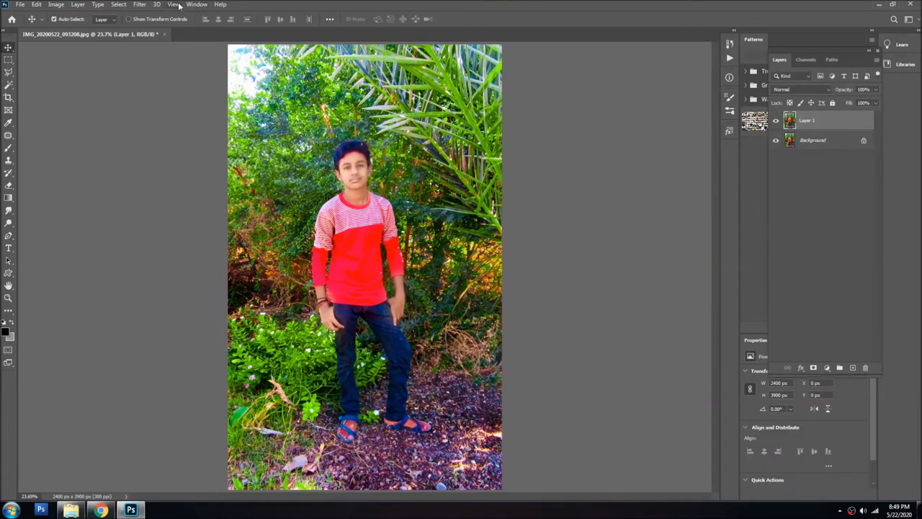
{"action": "left_click", "coordinate": [139, 4]}
{"action": "mouse_move", "coordinate": [157, 219]}
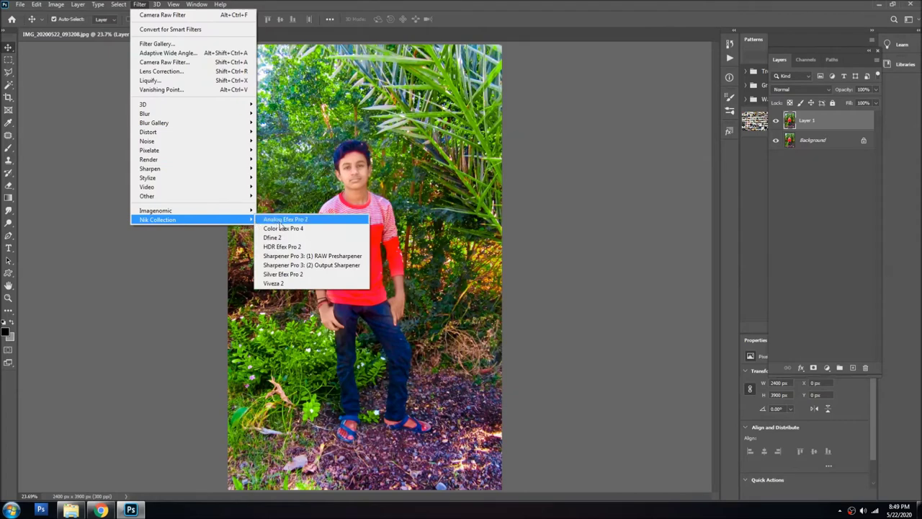
{"action": "left_click", "coordinate": [293, 228]}
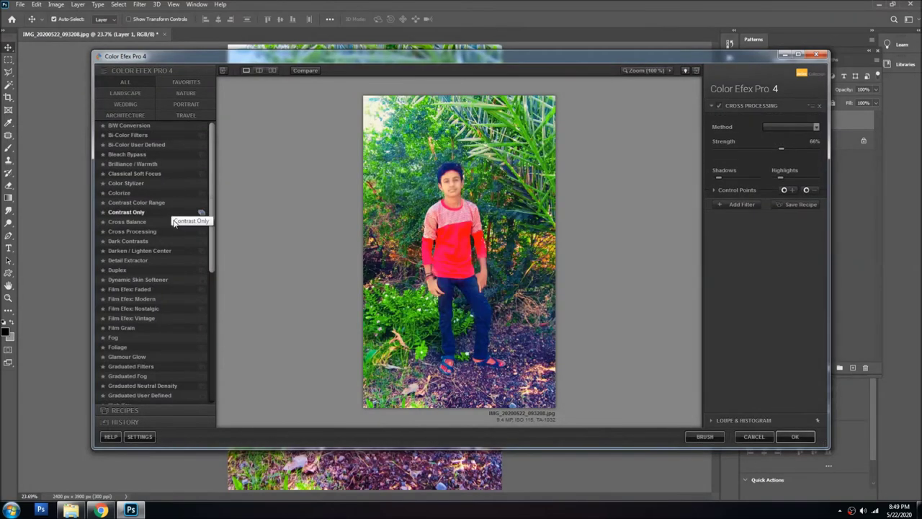
- Preview several Color Efex filters, from Bleach Bypass to Dark Contrasts, and settle on Detail Extractor
{"action": "left_click", "coordinate": [139, 155]}
{"action": "left_click", "coordinate": [131, 165]}
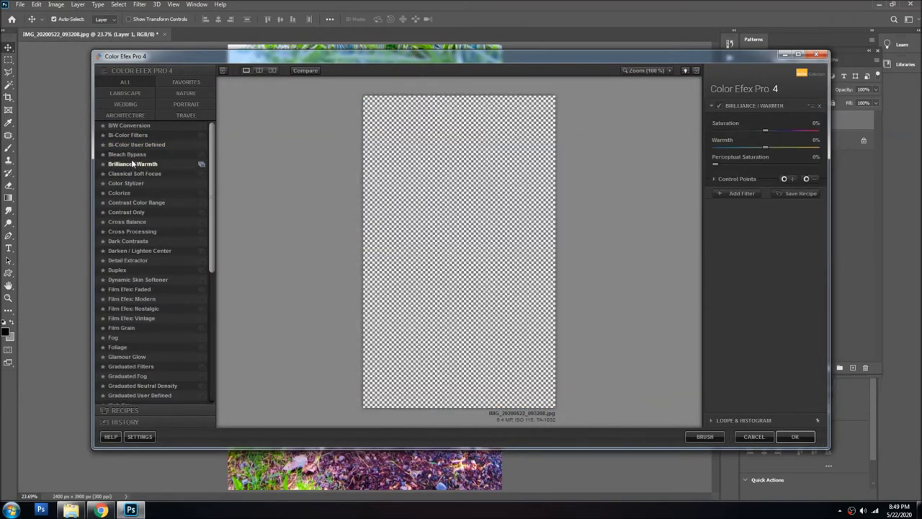
{"action": "left_click", "coordinate": [132, 174]}
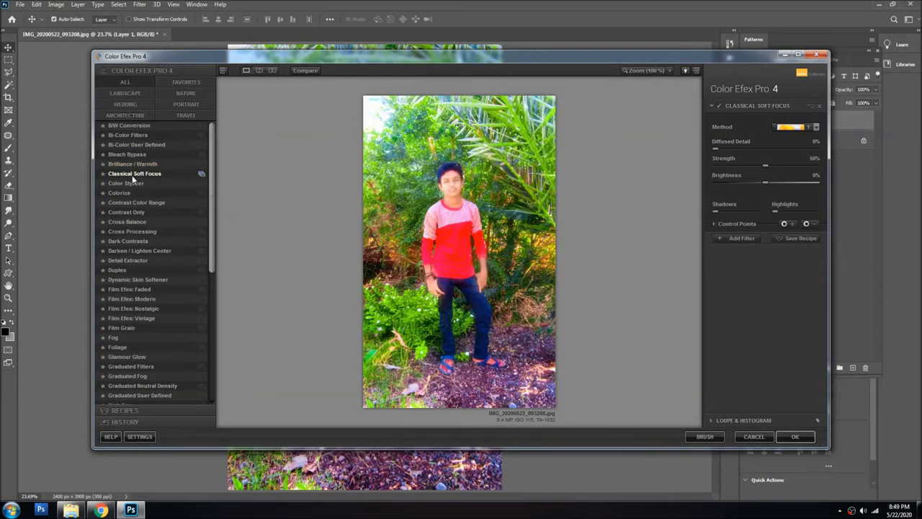
{"action": "left_click", "coordinate": [133, 182]}
{"action": "left_click", "coordinate": [131, 191]}
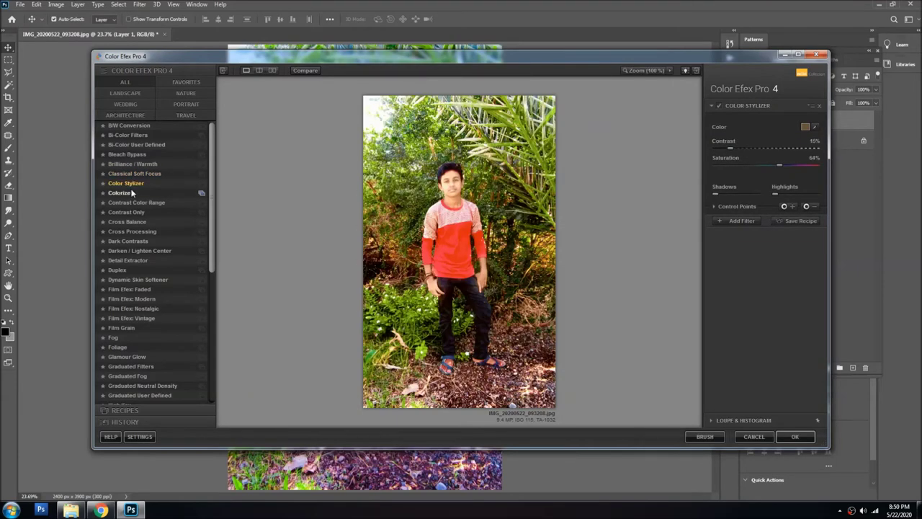
{"action": "left_click", "coordinate": [133, 174]}
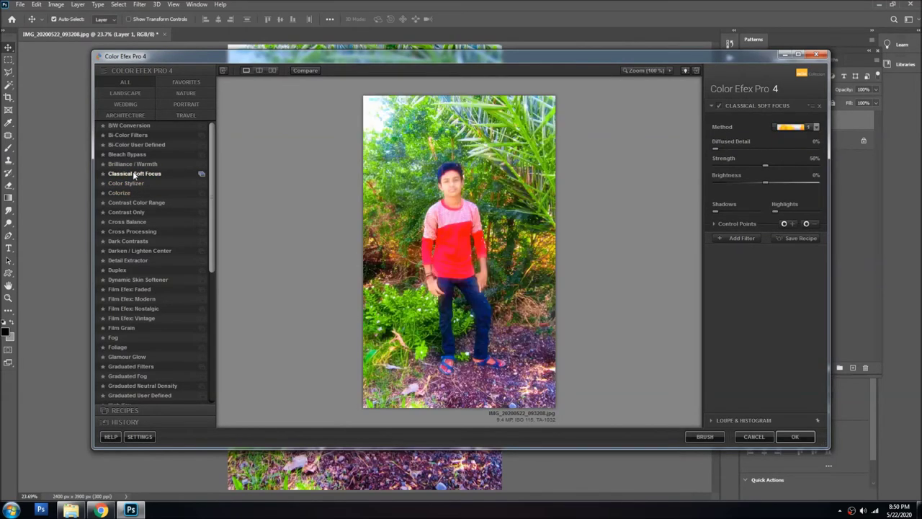
{"action": "left_click", "coordinate": [129, 211]}
{"action": "left_click", "coordinate": [127, 232]}
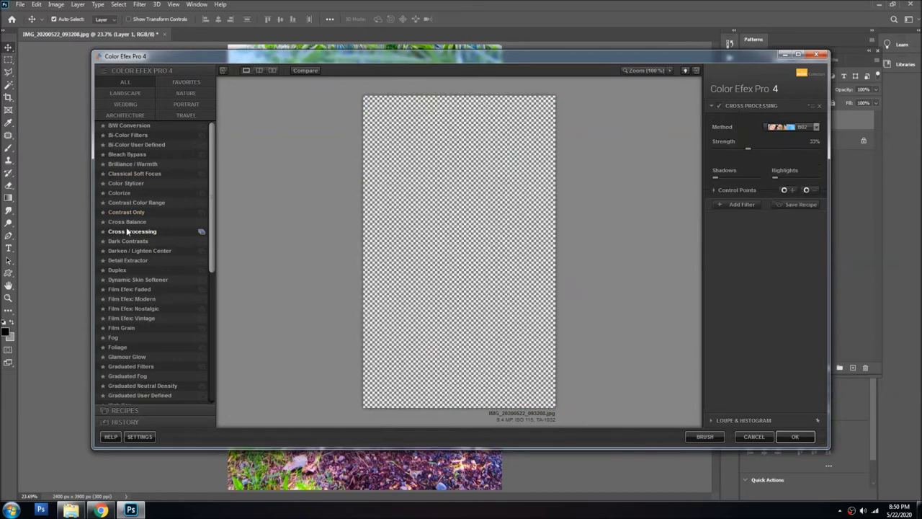
{"action": "left_click", "coordinate": [124, 240]}
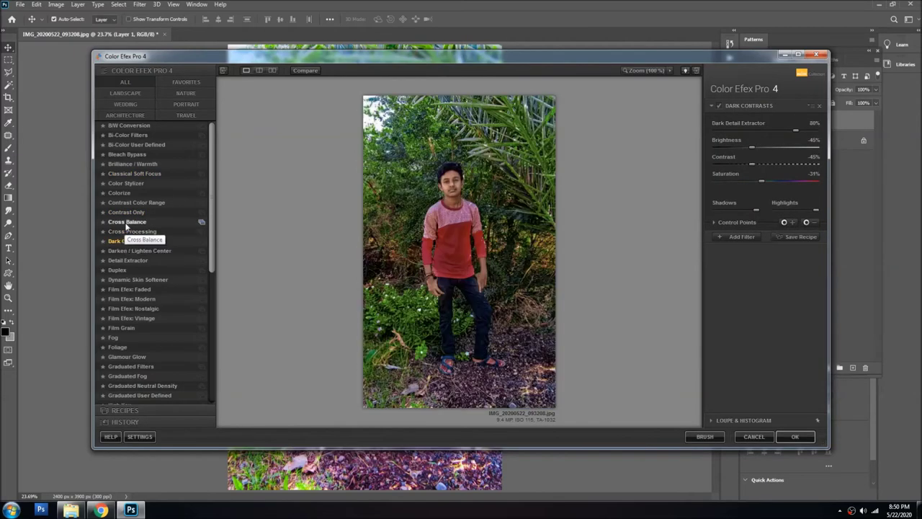
{"action": "left_click", "coordinate": [129, 231]}
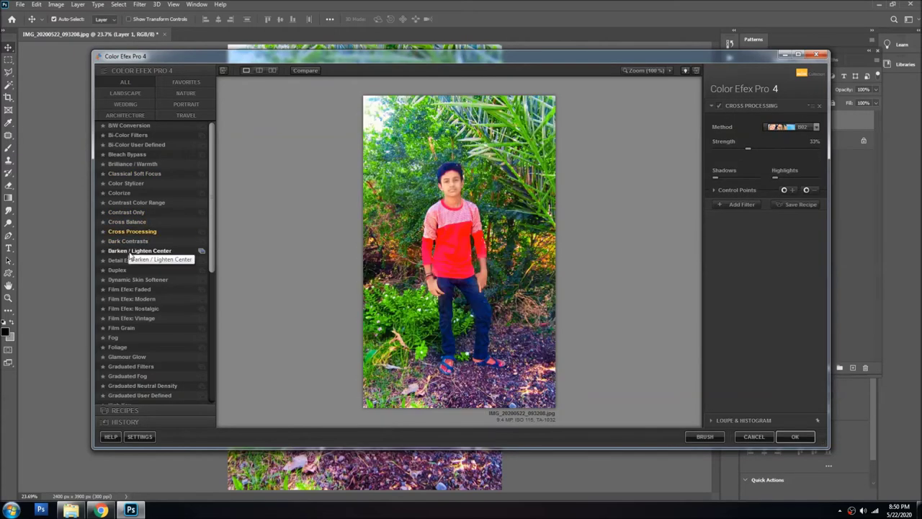
{"action": "left_click", "coordinate": [131, 250]}
{"action": "left_click", "coordinate": [128, 260]}
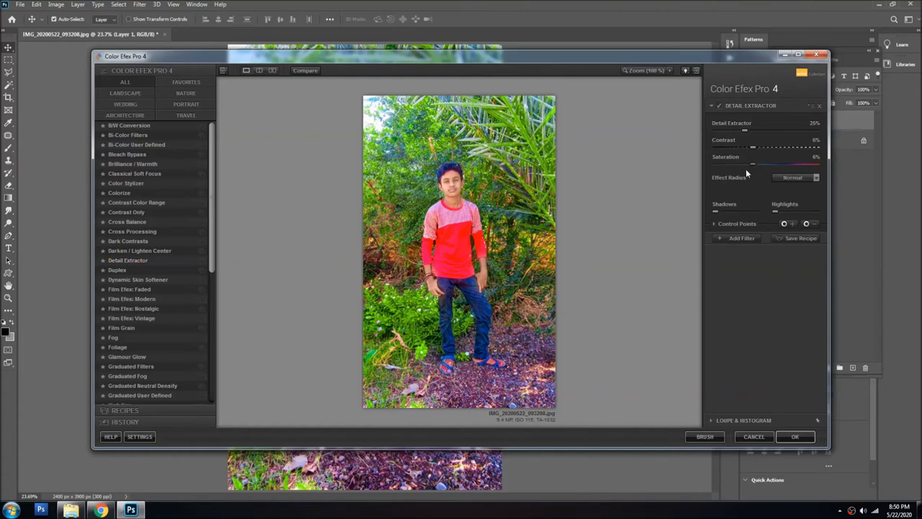
- Tune Detail Extractor to about 42% detail, 49% contrast and 9% saturation, and apply it
{"action": "left_click_drag", "start_coordinate": [765, 165], "coordinate": [741, 165]}
{"action": "left_click_drag", "start_coordinate": [763, 167], "coordinate": [783, 164]}
{"action": "left_click", "coordinate": [771, 145]}
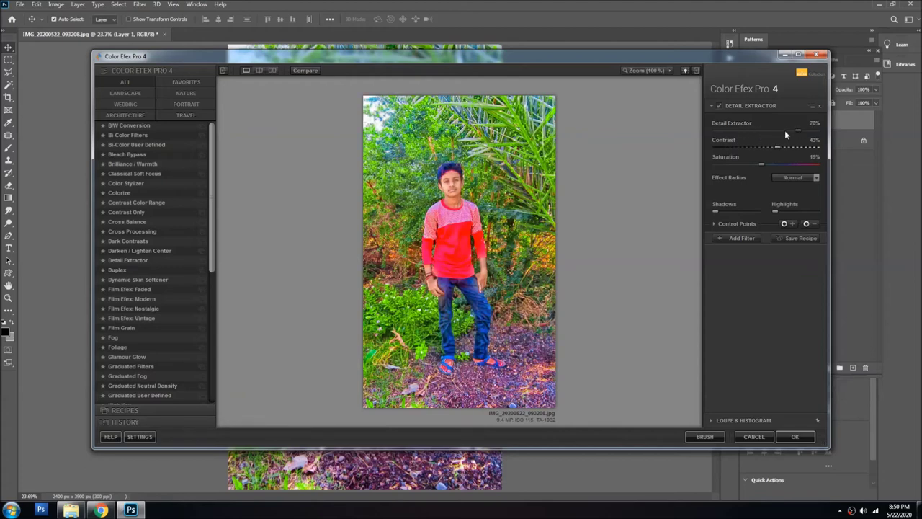
{"action": "left_click_drag", "start_coordinate": [783, 131], "coordinate": [768, 136]}
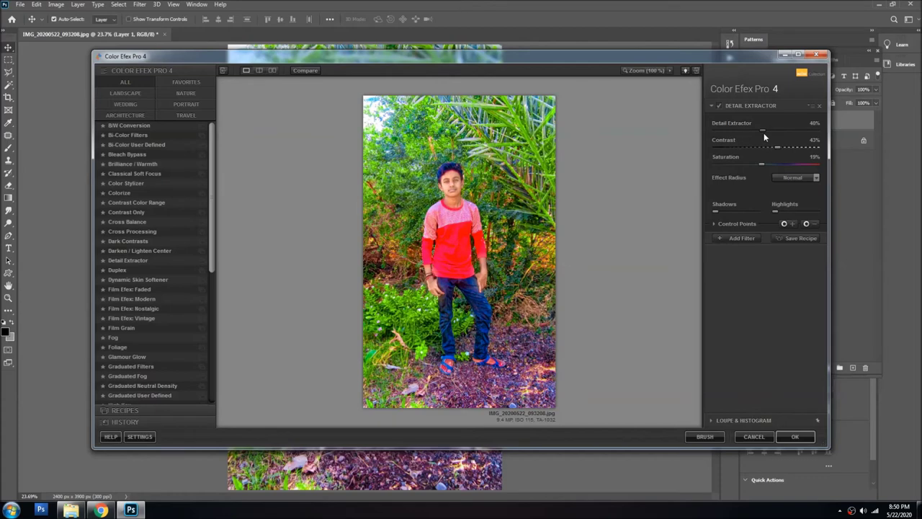
{"action": "left_click", "coordinate": [797, 129]}
{"action": "left_click_drag", "start_coordinate": [766, 130], "coordinate": [765, 134]}
{"action": "left_click", "coordinate": [795, 437]}
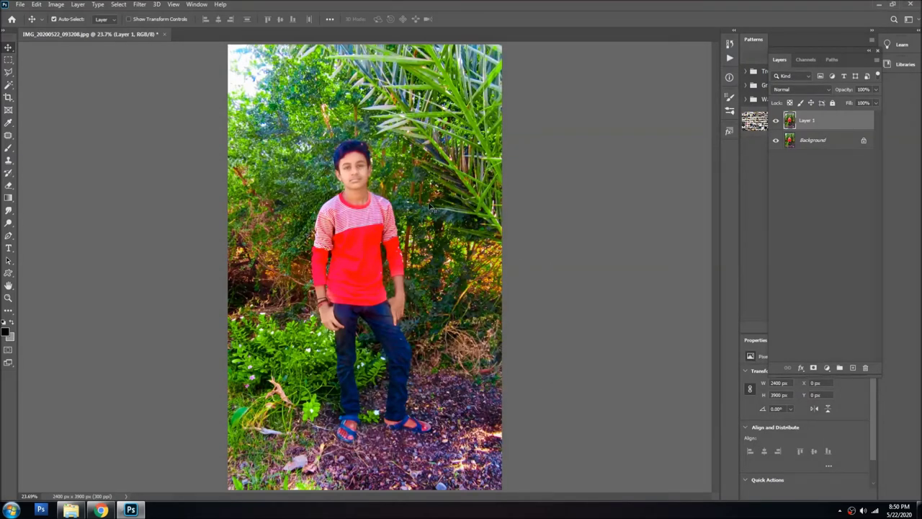
- Re-run Color Efex Pro 4 to apply the Detail Extractor look to Layer 1
{"action": "left_click", "coordinate": [141, 5]}
{"action": "left_click", "coordinate": [161, 15]}
{"action": "scroll", "coordinate": [349, 155], "scroll_direction": "up", "scroll_amount": 2}
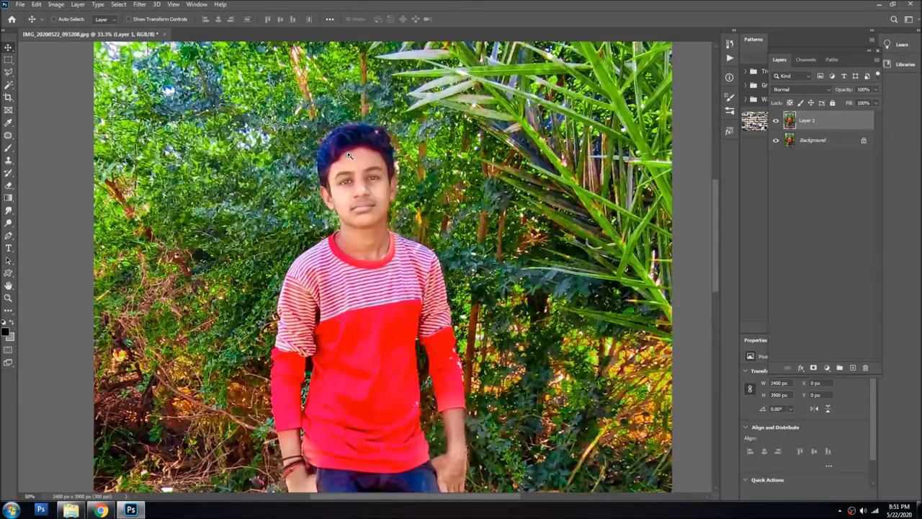
{"action": "scroll", "coordinate": [348, 154], "scroll_direction": "down", "scroll_amount": 1}
{"action": "scroll", "coordinate": [349, 155], "scroll_direction": "up", "scroll_amount": 2}
{"action": "scroll", "coordinate": [338, 165], "scroll_direction": "up", "scroll_amount": 1}
- Erase the effect from the boy's forehead and face
{"action": "key", "text": "b"}
{"action": "left_click_drag", "start_coordinate": [327, 175], "coordinate": [302, 137]}
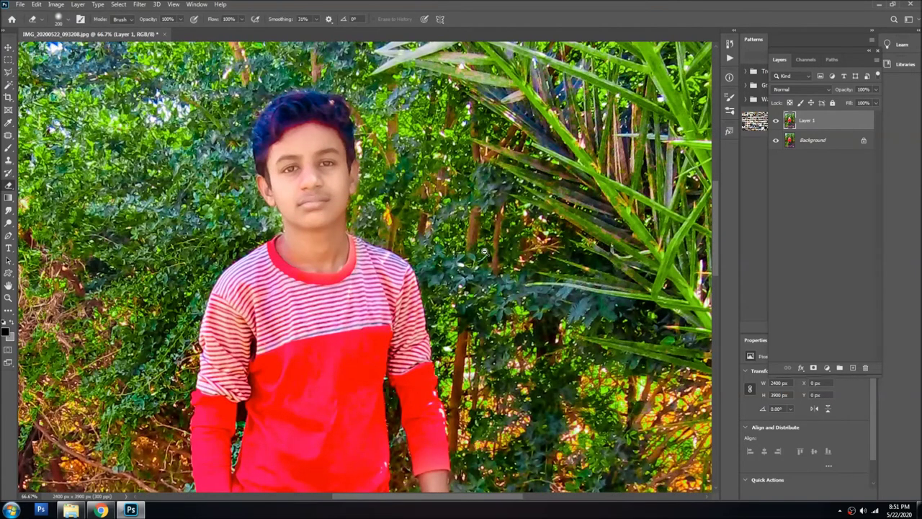
{"action": "scroll", "coordinate": [484, 250], "scroll_direction": "down", "scroll_amount": 2}
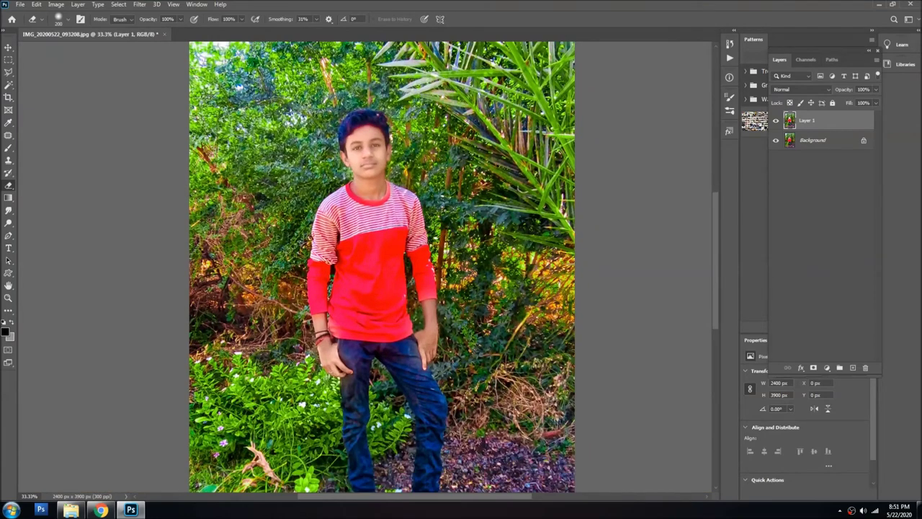
{"action": "scroll", "coordinate": [367, 308], "scroll_direction": "down", "scroll_amount": 3}
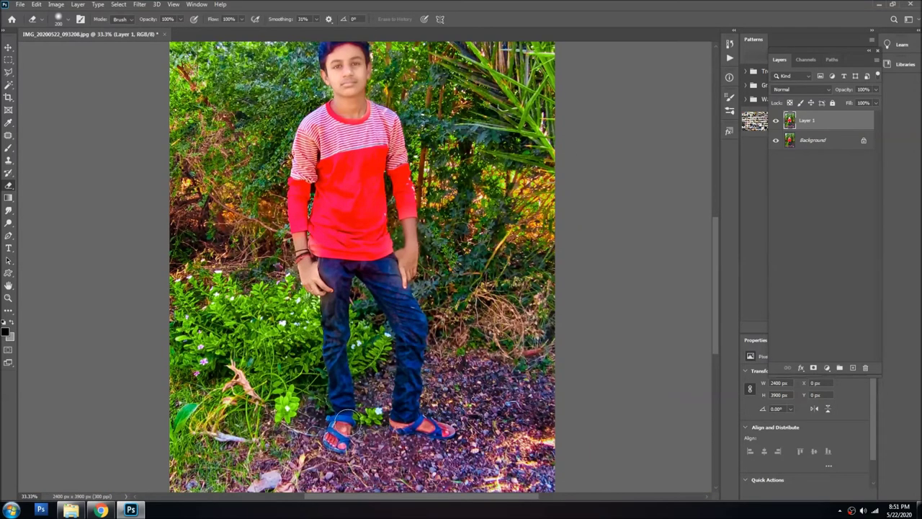
- Merge the layers down and lighten the shadows on the boy's legs with a larger brush
{"action": "key", "text": "o"}
{"action": "key", "text": "ctrl+e"}
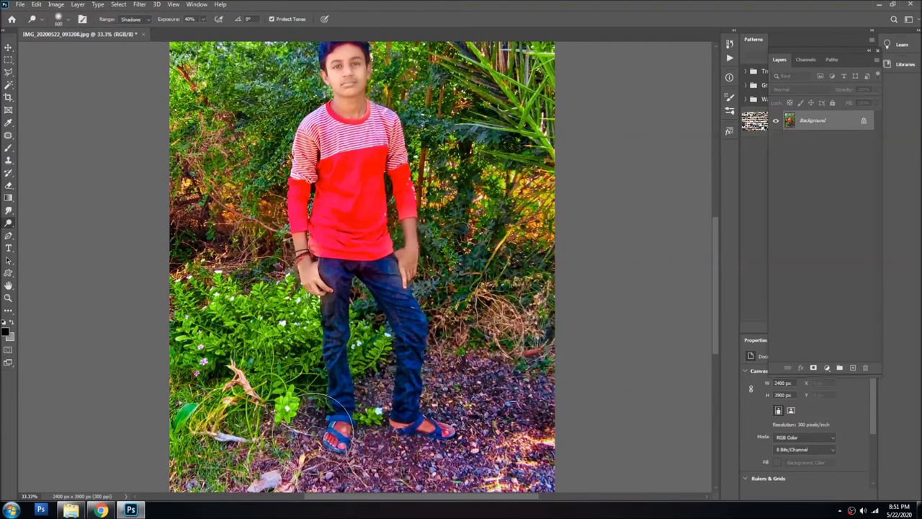
{"action": "key", "text": "bracketright"}
{"action": "key", "text": "bracketright"}
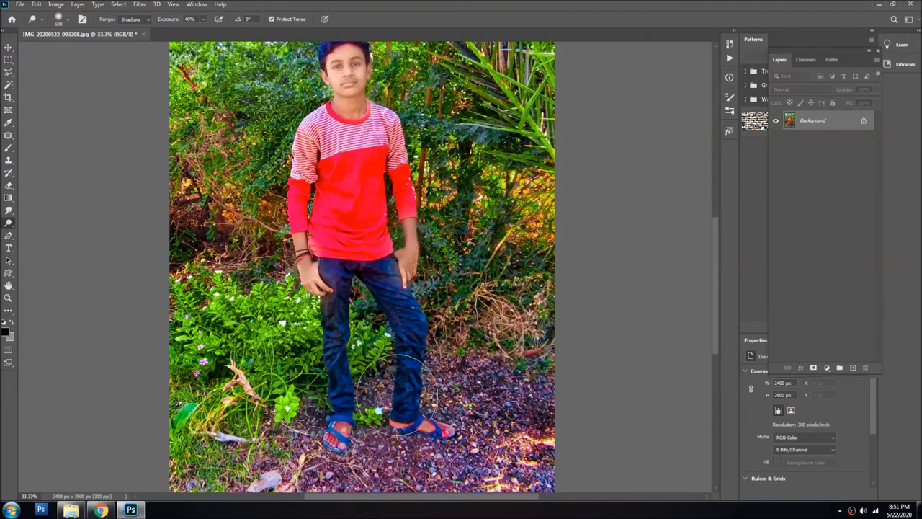
{"action": "key", "text": "ctrl+plus"}
{"action": "key", "text": "ctrl+plus"}
{"action": "scroll", "coordinate": [345, 288], "scroll_direction": "up", "scroll_amount": 1}
{"action": "scroll", "coordinate": [345, 270], "scroll_direction": "down", "scroll_amount": 2}
- Clone-stamp around the sandals, then duplicate the Background into a new Layer 1
{"action": "key", "text": "ctrl+plus"}
{"action": "key", "text": "s"}
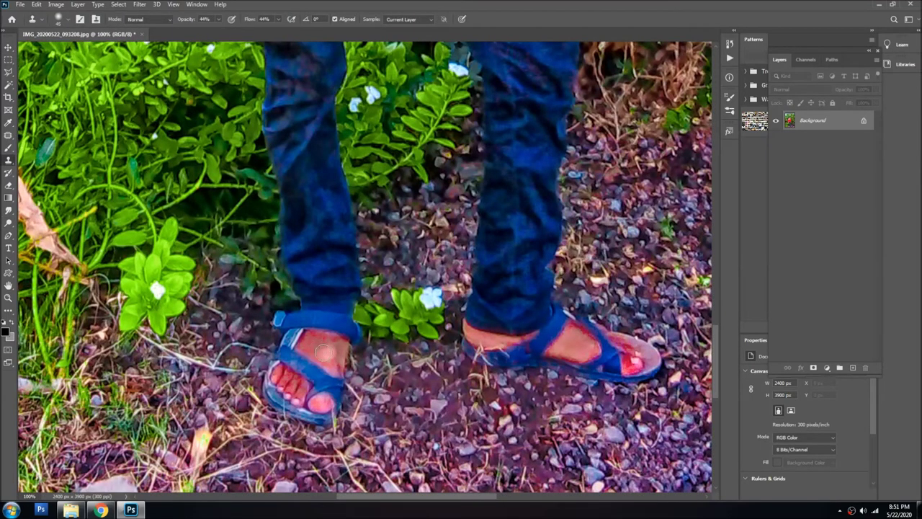
{"action": "left_click", "coordinate": [587, 351], "text": "alt"}
{"action": "key", "text": "v"}
{"action": "key", "text": "ctrl+0"}
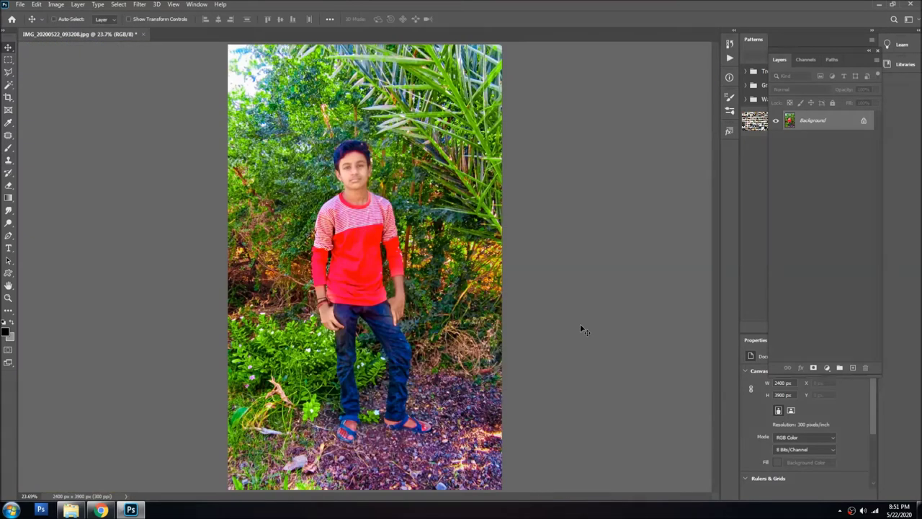
{"action": "key", "text": "ctrl+j"}
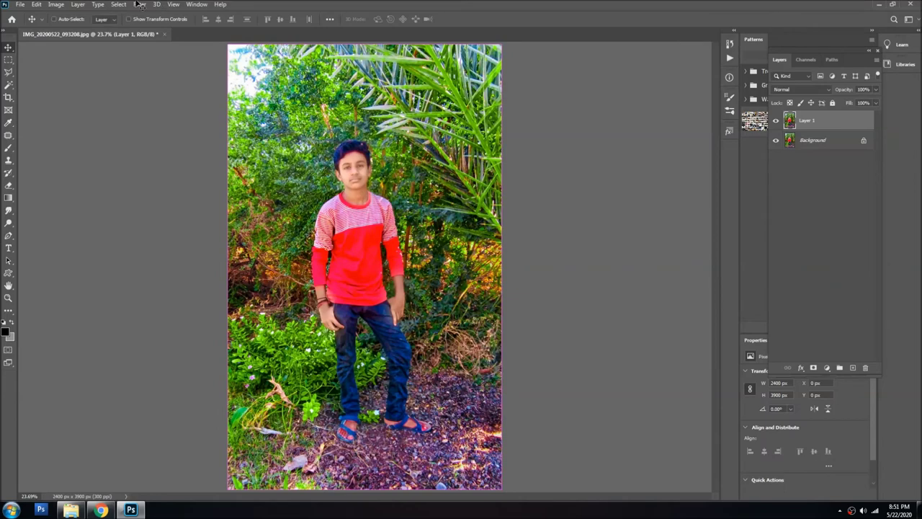
- Run GREYCstoration noise removal on Layer 1, checking the preview on the boy's face
{"action": "left_click", "coordinate": [137, 5]}
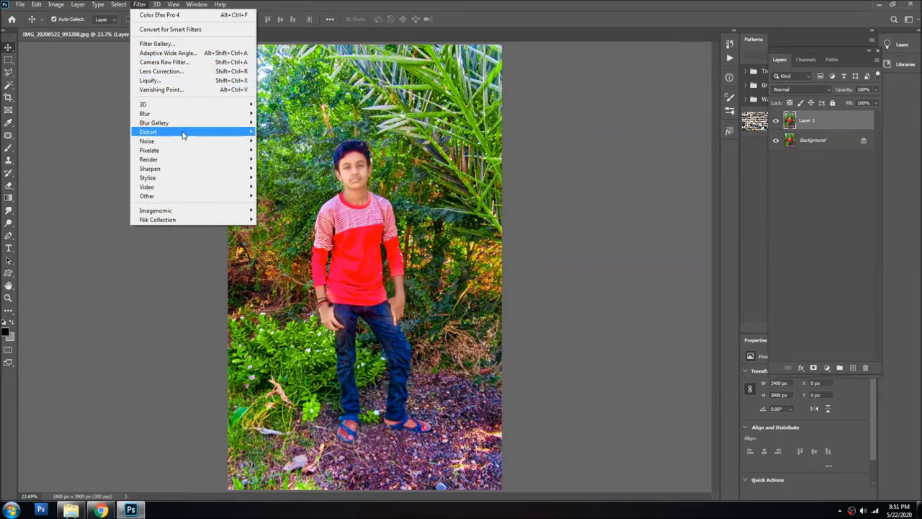
{"action": "mouse_move", "coordinate": [165, 140]}
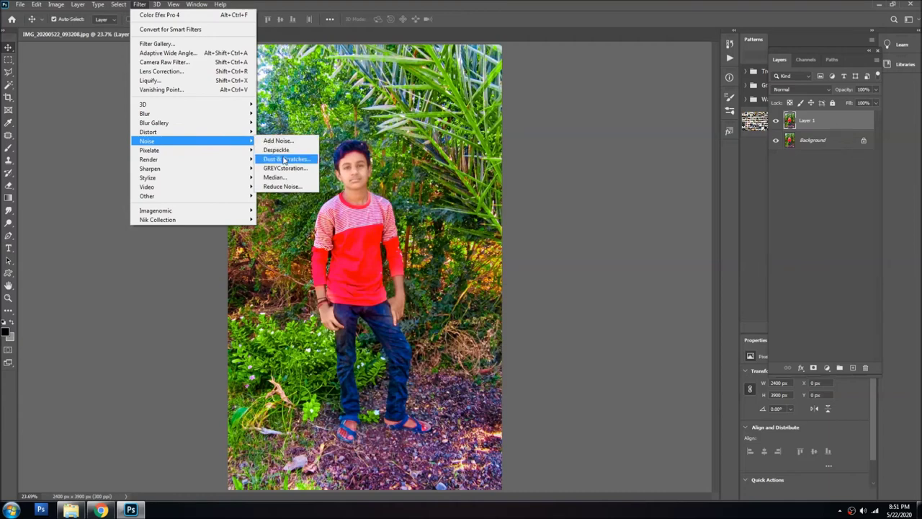
{"action": "left_click", "coordinate": [281, 167]}
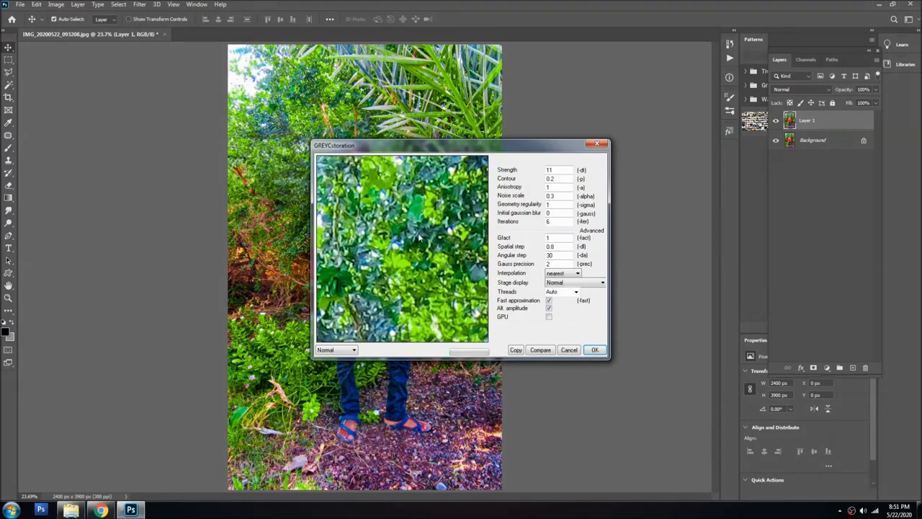
{"action": "mouse_move", "coordinate": [453, 251]}
{"action": "left_mouse_down"}
{"action": "mouse_move", "coordinate": [459, 237]}
{"action": "mouse_move", "coordinate": [413, 218]}
{"action": "left_mouse_up"}
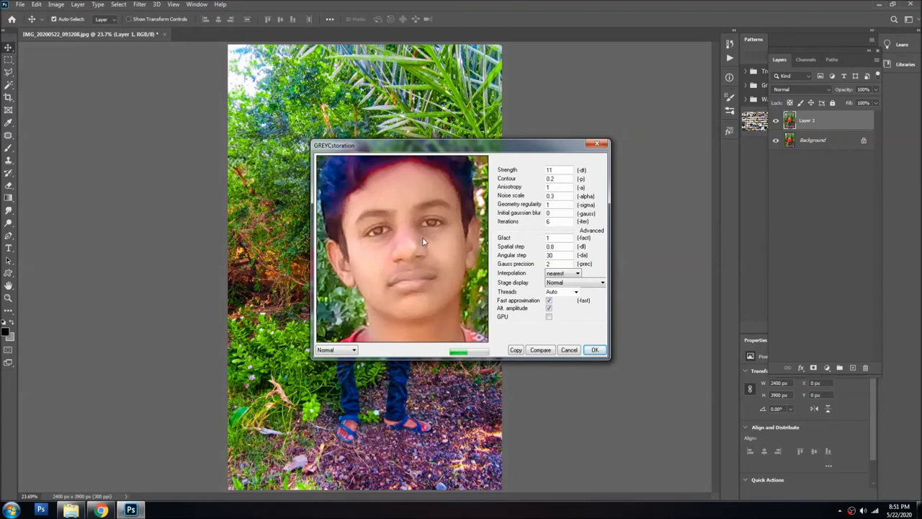
{"action": "left_click", "coordinate": [594, 350]}
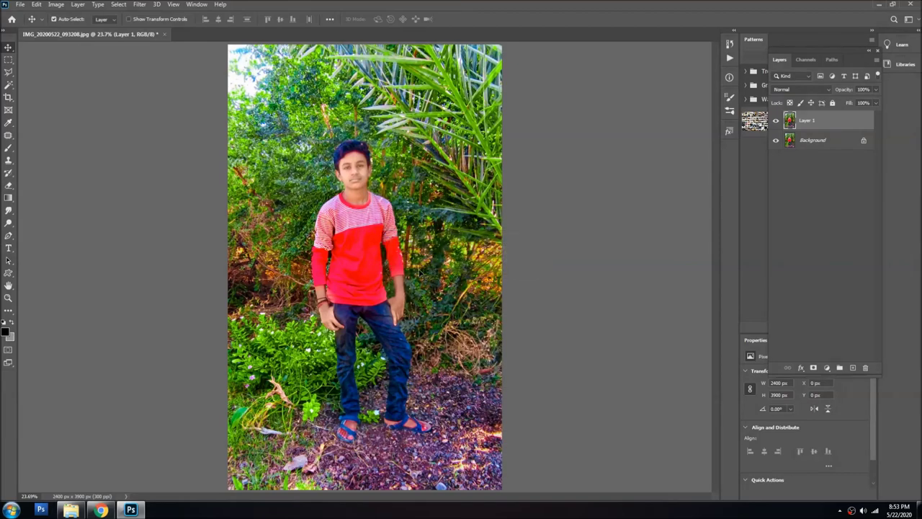
- Erase the smoothing from the boy's face with an eraser of about size 80
{"action": "scroll", "coordinate": [371, 165], "scroll_direction": "up", "scroll_amount": 3}
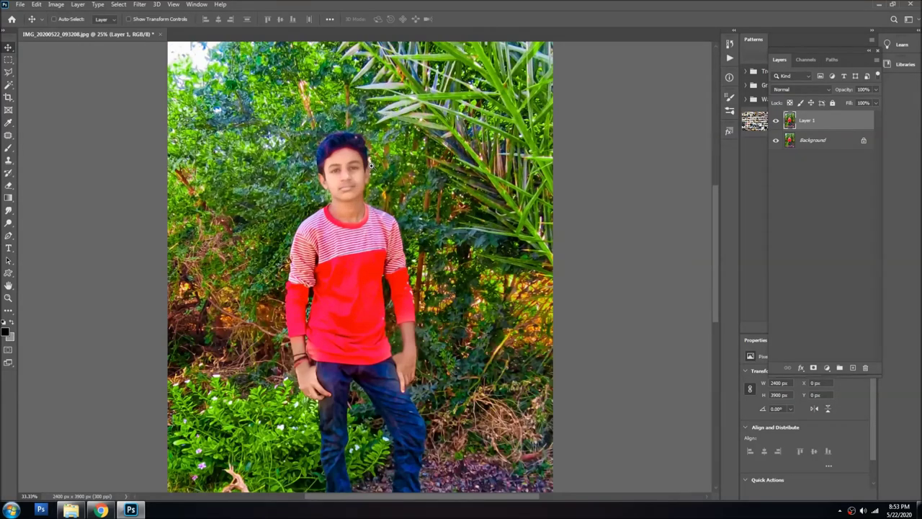
{"action": "scroll", "coordinate": [371, 165], "scroll_direction": "up", "scroll_amount": 1}
{"action": "scroll", "coordinate": [371, 165], "scroll_direction": "up", "scroll_amount": 1}
{"action": "key", "text": "e"}
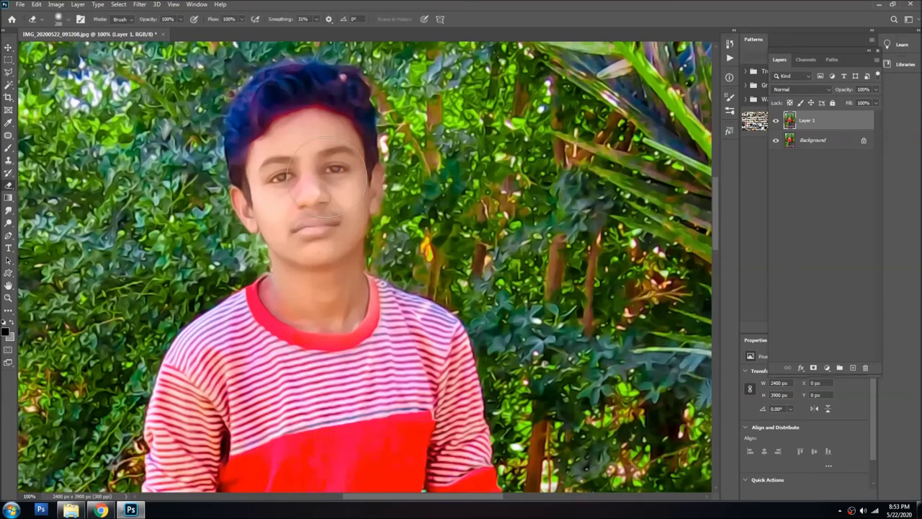
{"action": "key", "text": "bracketleft"}
{"action": "key", "text": "bracketleft"}
{"action": "key", "text": "bracketleft"}
{"action": "scroll", "coordinate": [460, 176], "scroll_direction": "down", "scroll_amount": 1}
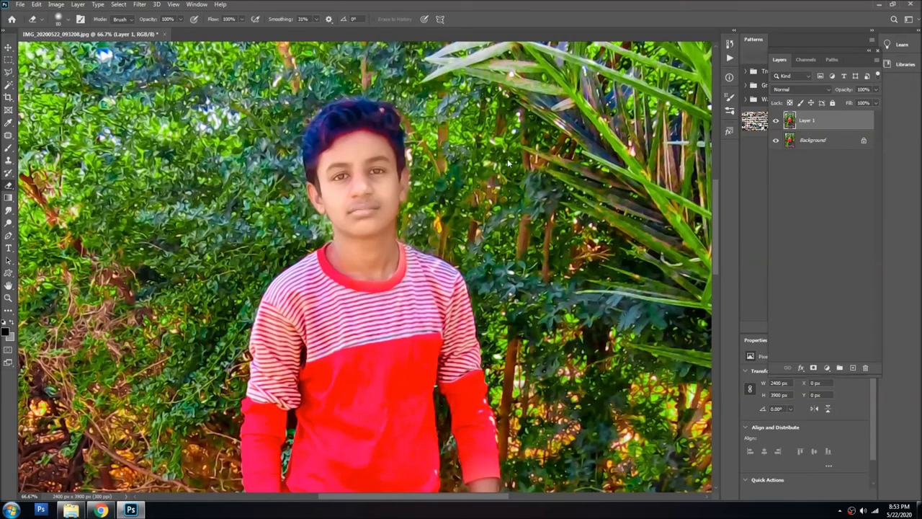
- Merge the smoothed layer into a single Background and begin Save As
{"action": "key", "text": "v"}
{"action": "scroll", "coordinate": [508, 172], "scroll_direction": "down", "scroll_amount": 3}
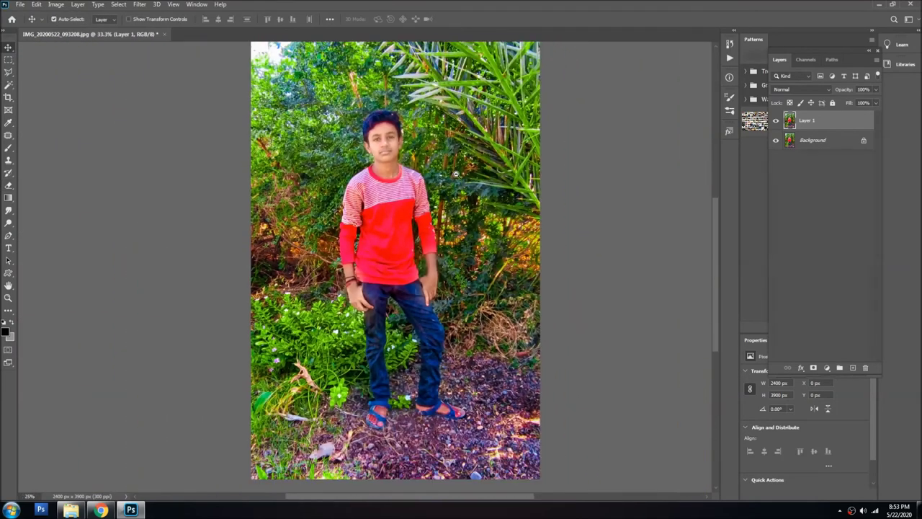
{"action": "key", "text": "ctrl+e"}
{"action": "key", "text": "ctrl+shift+s"}
- Save the photo as JPEG IMG_20200522_09320800 at quality 12 Maximum and close all documents
{"action": "left_click", "coordinate": [152, 394]}
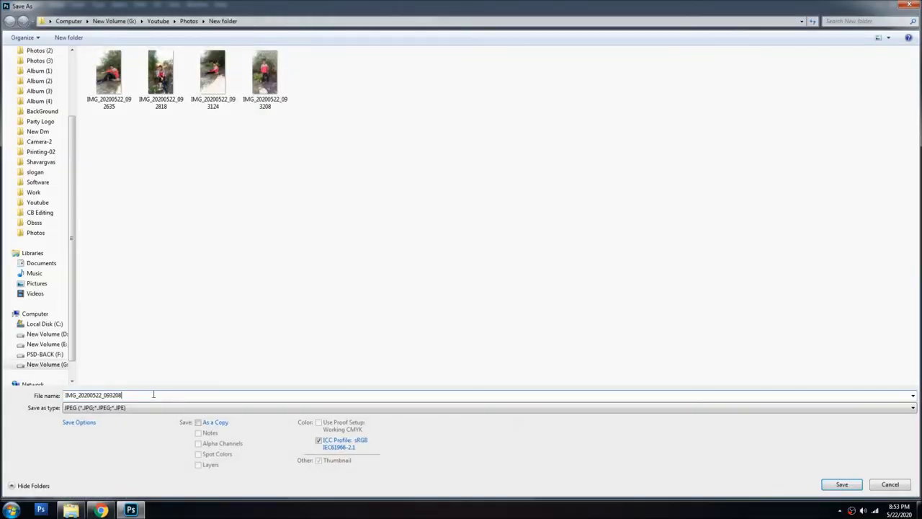
{"action": "key", "text": "Return"}
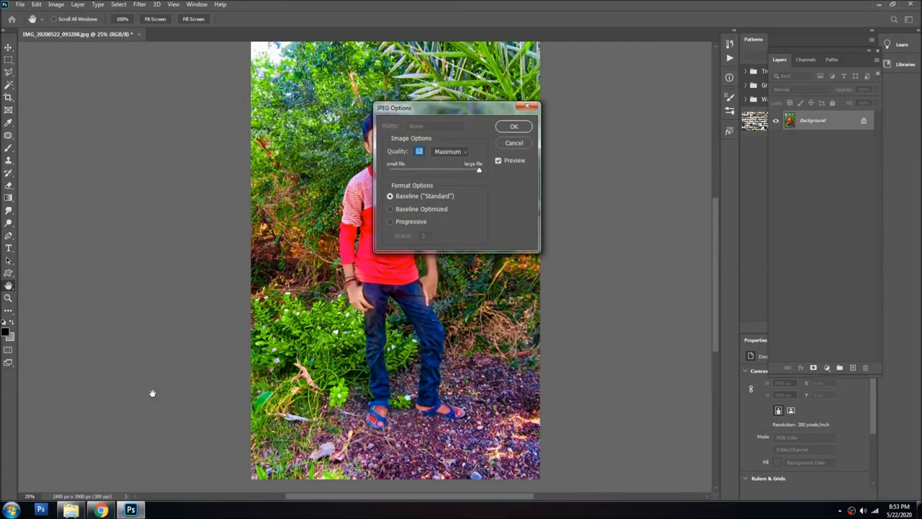
{"action": "key", "text": "Return"}
{"action": "key", "text": "ctrl+w"}
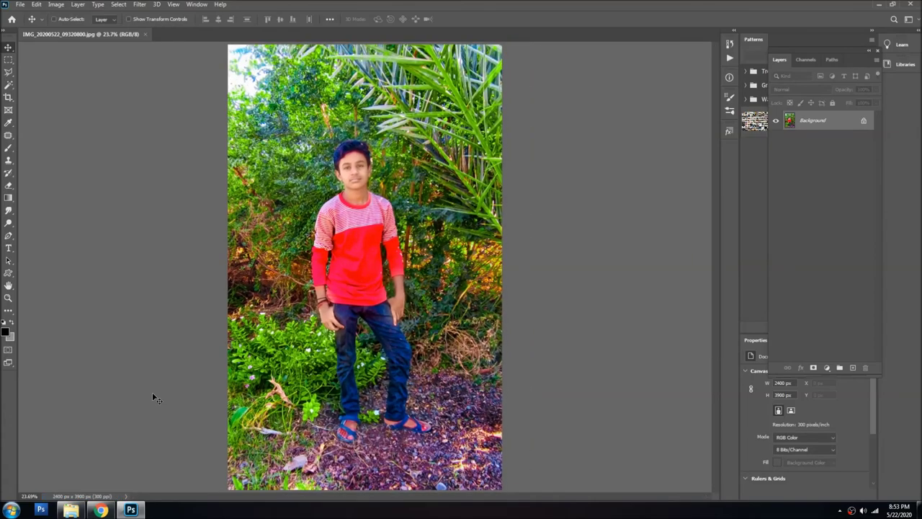
{"action": "key", "text": "ctrl+w"}
{"action": "left_click", "coordinate": [101, 509]}
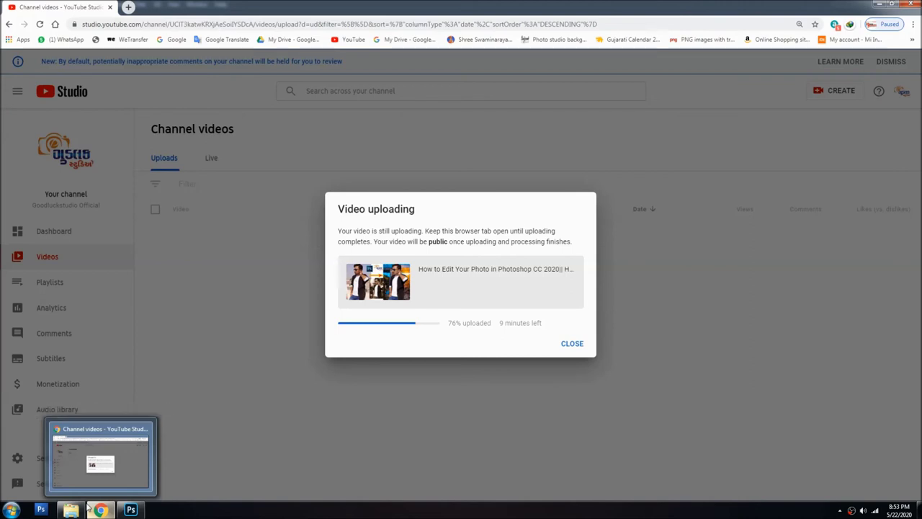
- Open the original IMG_20200522_093208 photo in ACDSee from the photos folder
{"action": "left_click", "coordinate": [87, 508]}
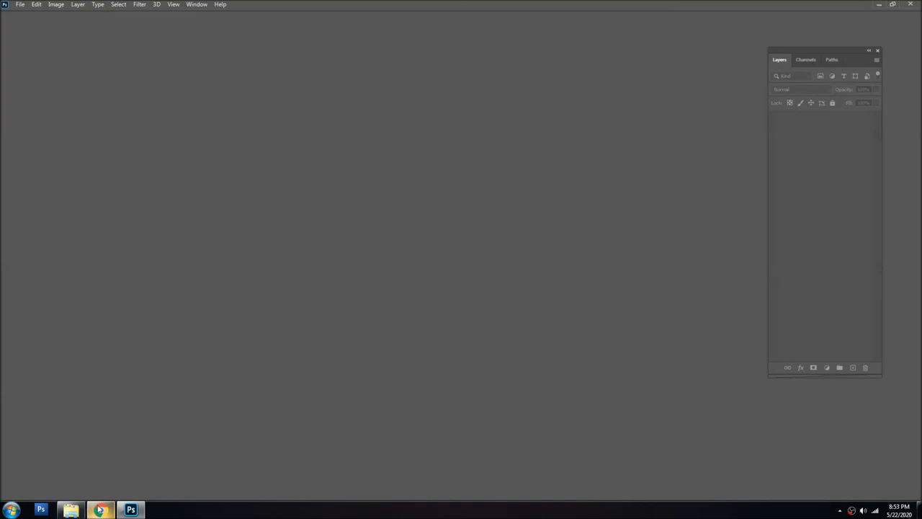
{"action": "left_click", "coordinate": [71, 509]}
{"action": "double_click", "coordinate": [597, 136]}
- Flip back and forth between the original and edited photos, then close the viewer
{"action": "key", "text": "Right"}
{"action": "key", "text": "Left"}
{"action": "key", "text": "Right"}
{"action": "key", "text": "Left"}
{"action": "key", "text": "Right"}
{"action": "key", "text": "Left"}
{"action": "key", "text": "Right"}
{"action": "key", "text": "Left"}
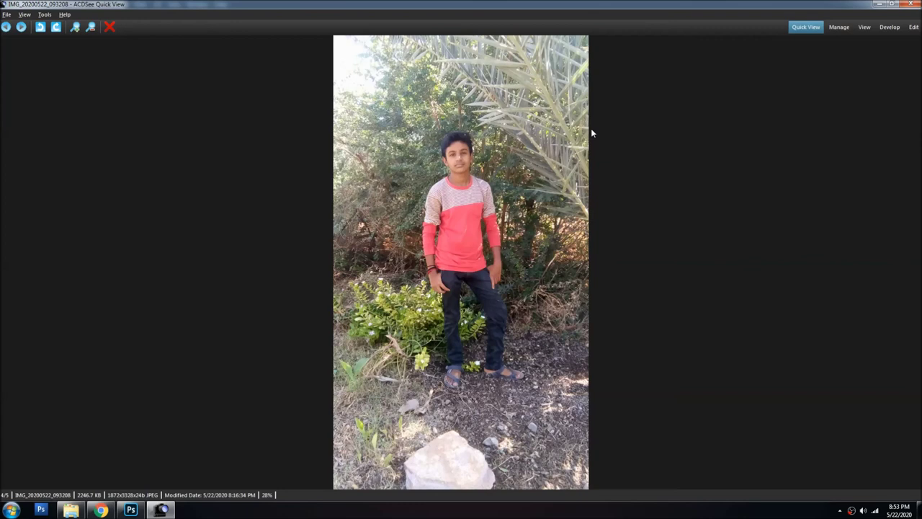
{"action": "scroll", "coordinate": [610, 214], "scroll_direction": "down", "scroll_amount": 1}
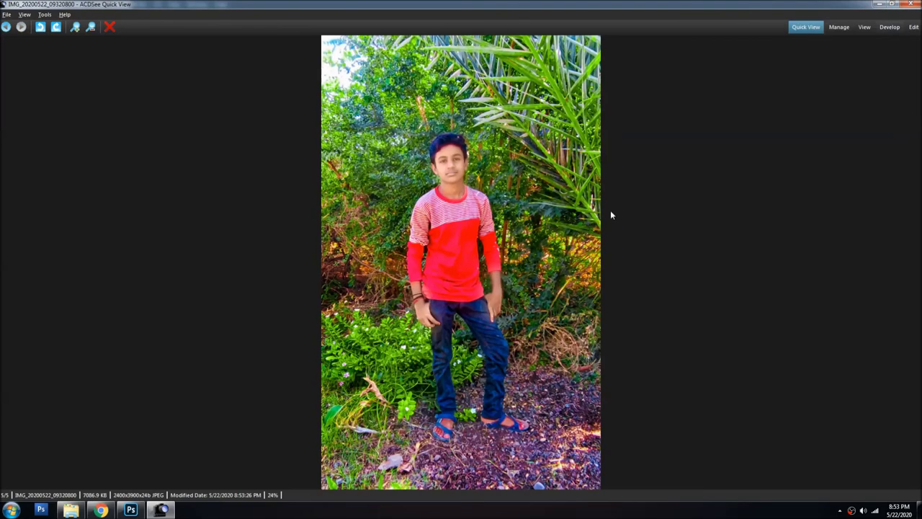
{"action": "left_click", "coordinate": [911, 4]}
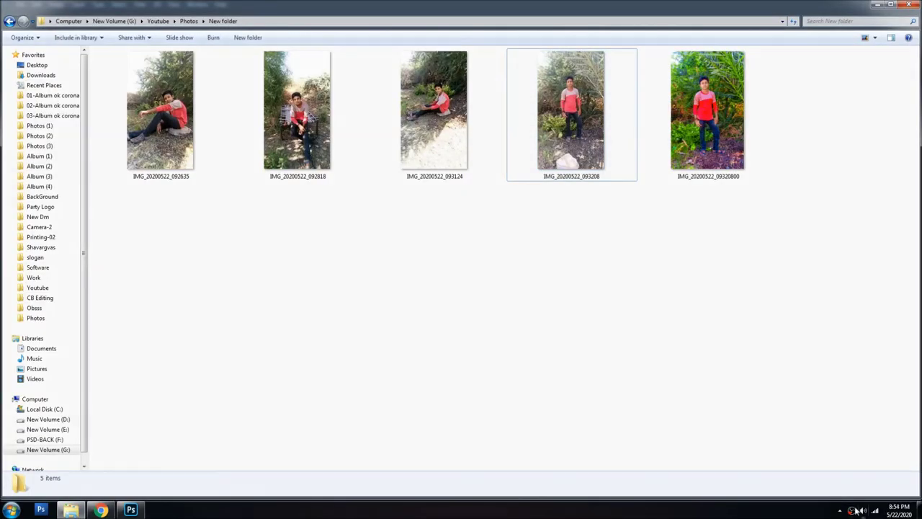
{"action": "right_click", "coordinate": [853, 511]}
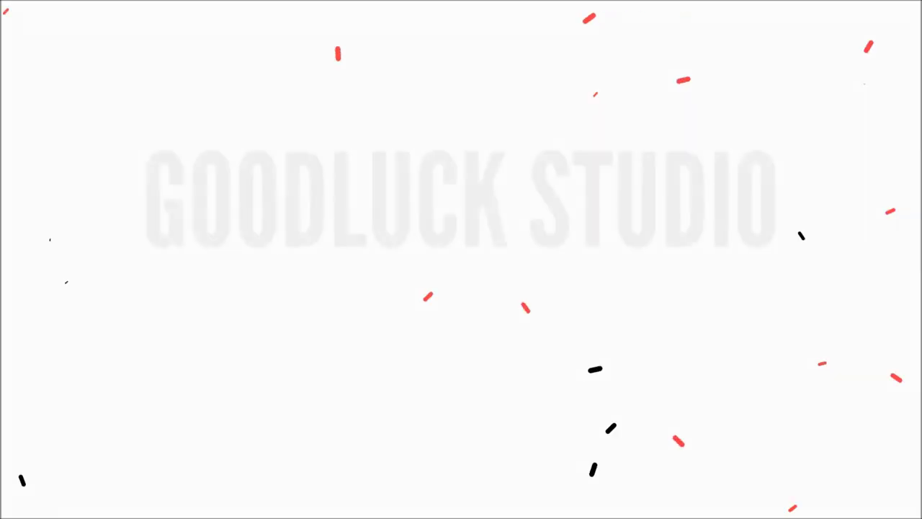